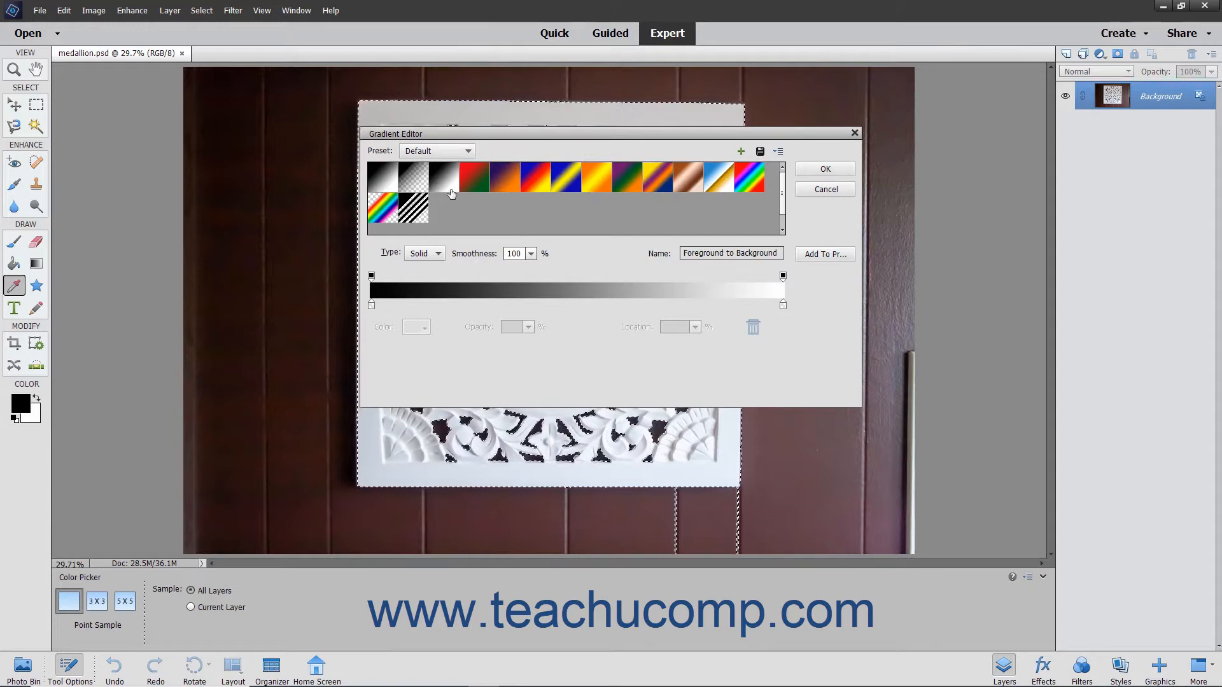
- Load the Copper preset as a Solid gradient and name it My Custom Gradient
{"action": "left_click", "coordinate": [694, 189]}
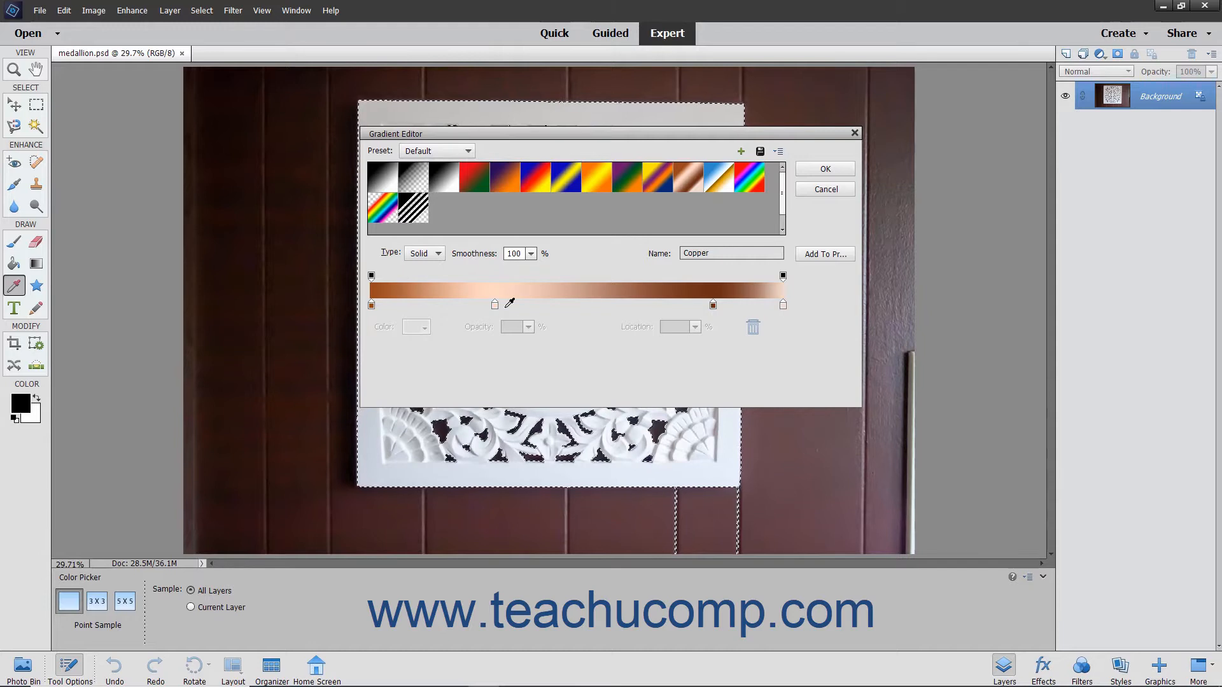
{"action": "left_click", "coordinate": [439, 254]}
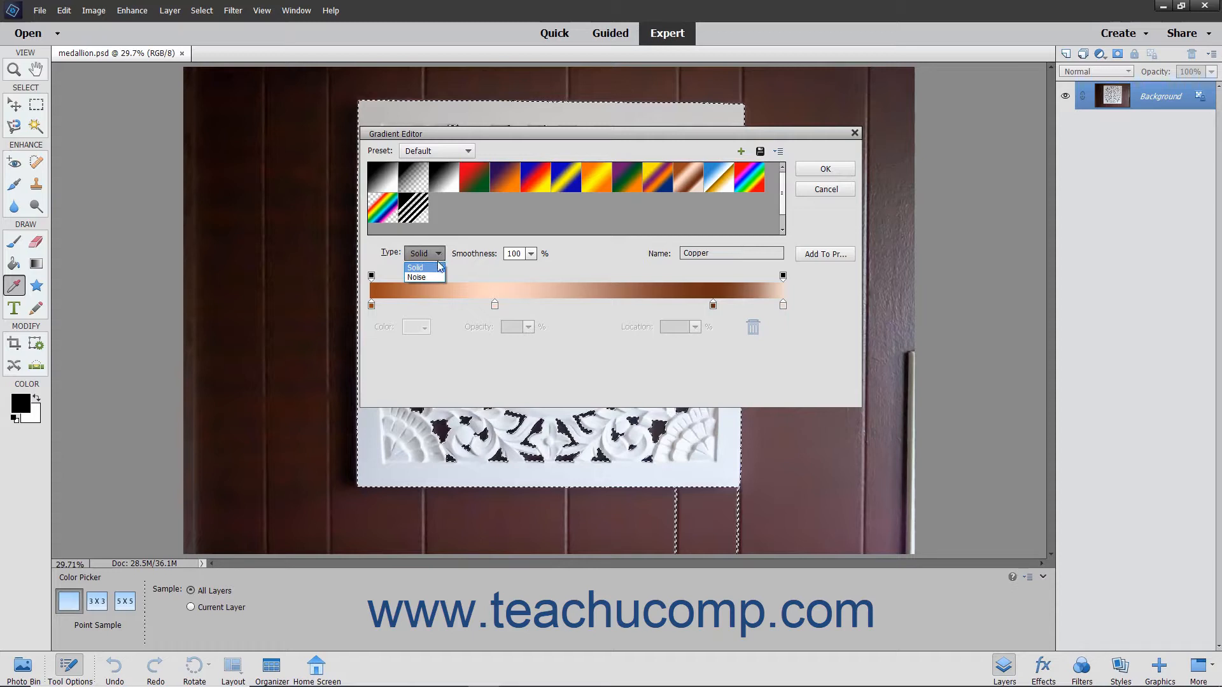
{"action": "left_click", "coordinate": [437, 268]}
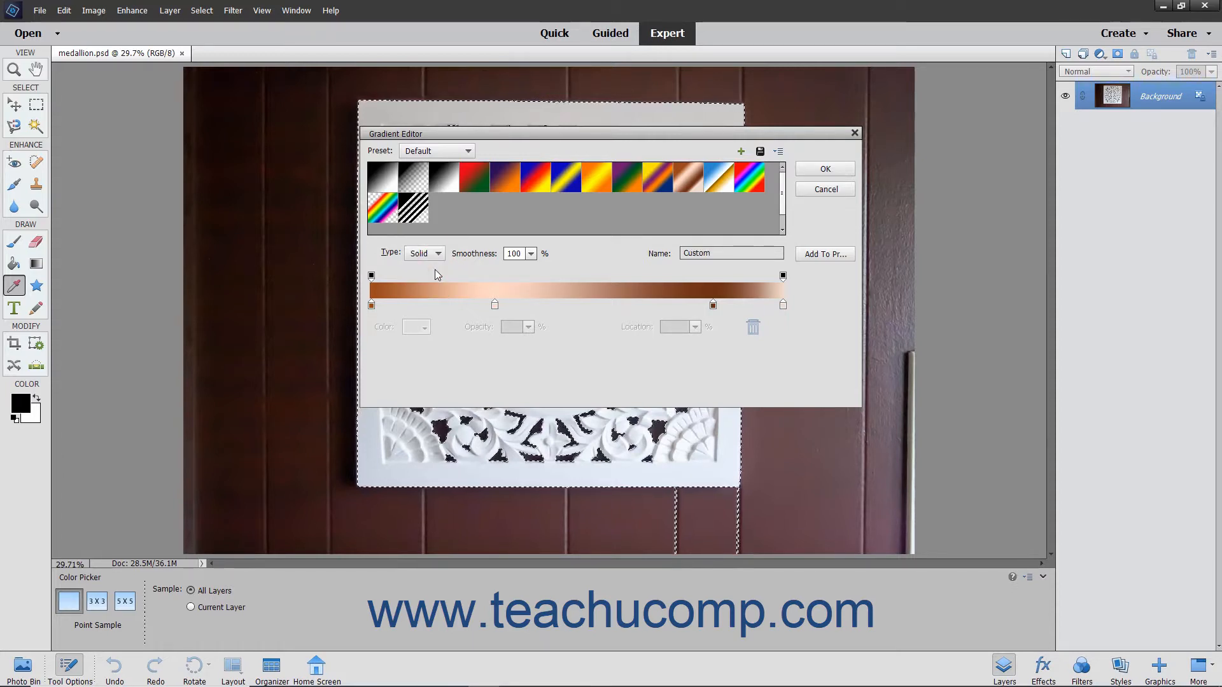
{"action": "double_click", "coordinate": [714, 253]}
{"action": "type", "text": "My Custom Gradient"}
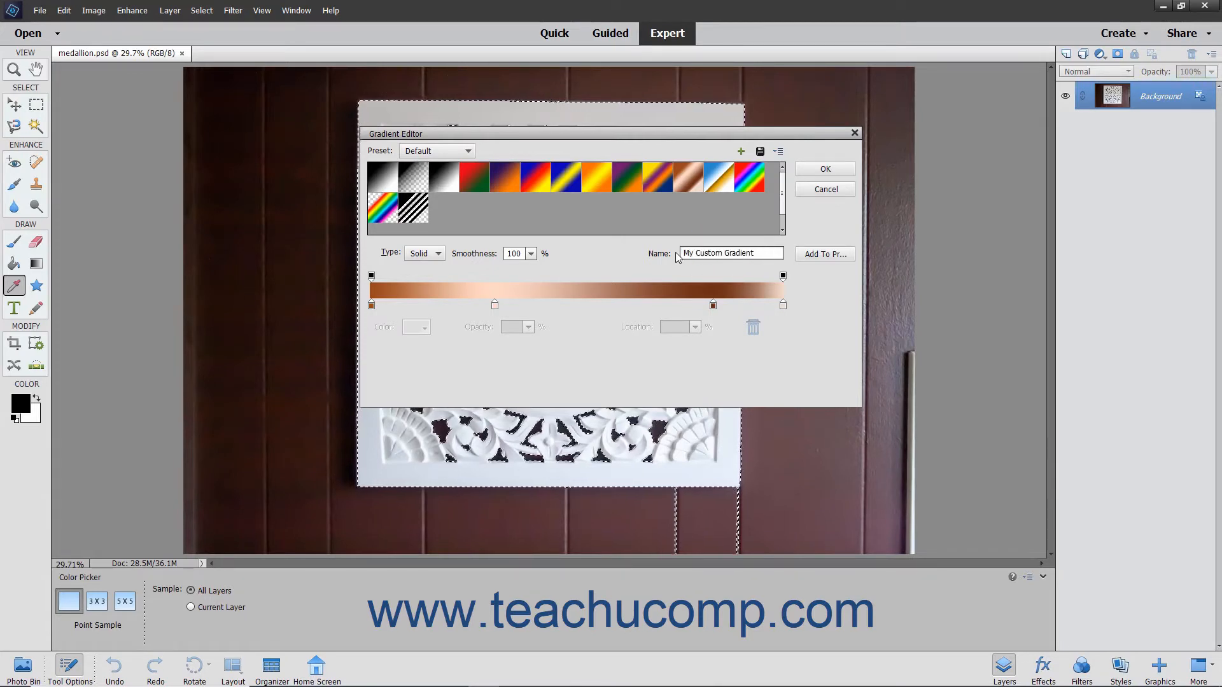
{"action": "left_click", "coordinate": [530, 254]}
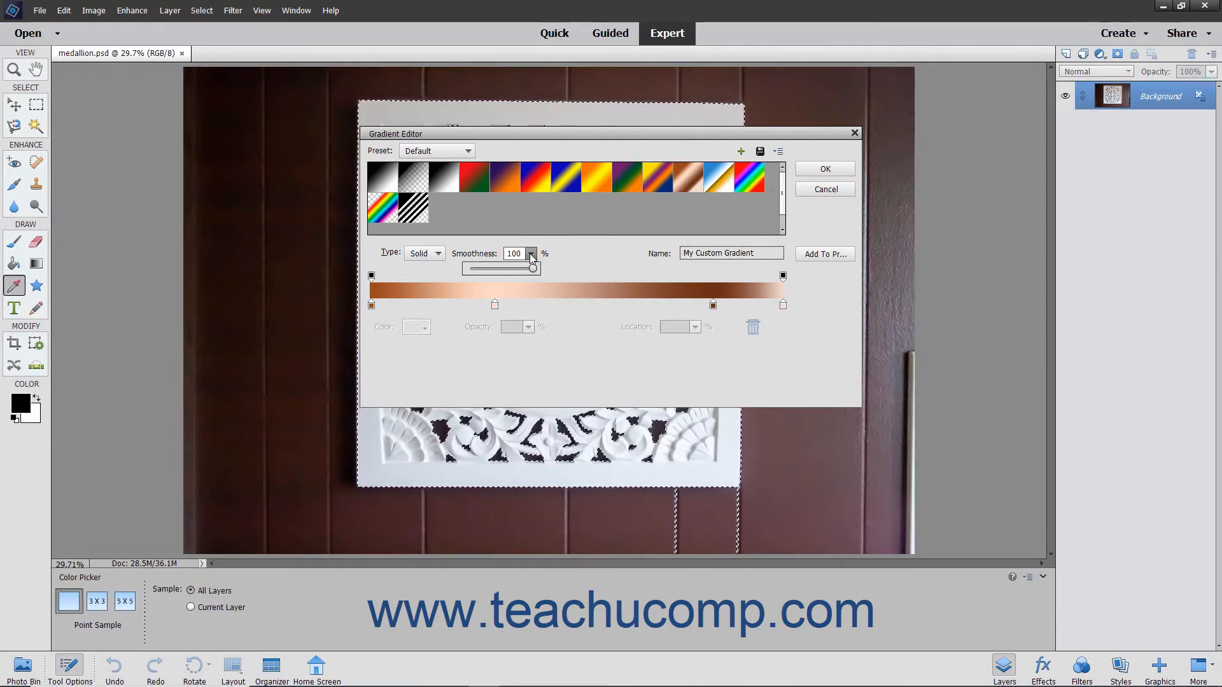
{"action": "left_click", "coordinate": [531, 254]}
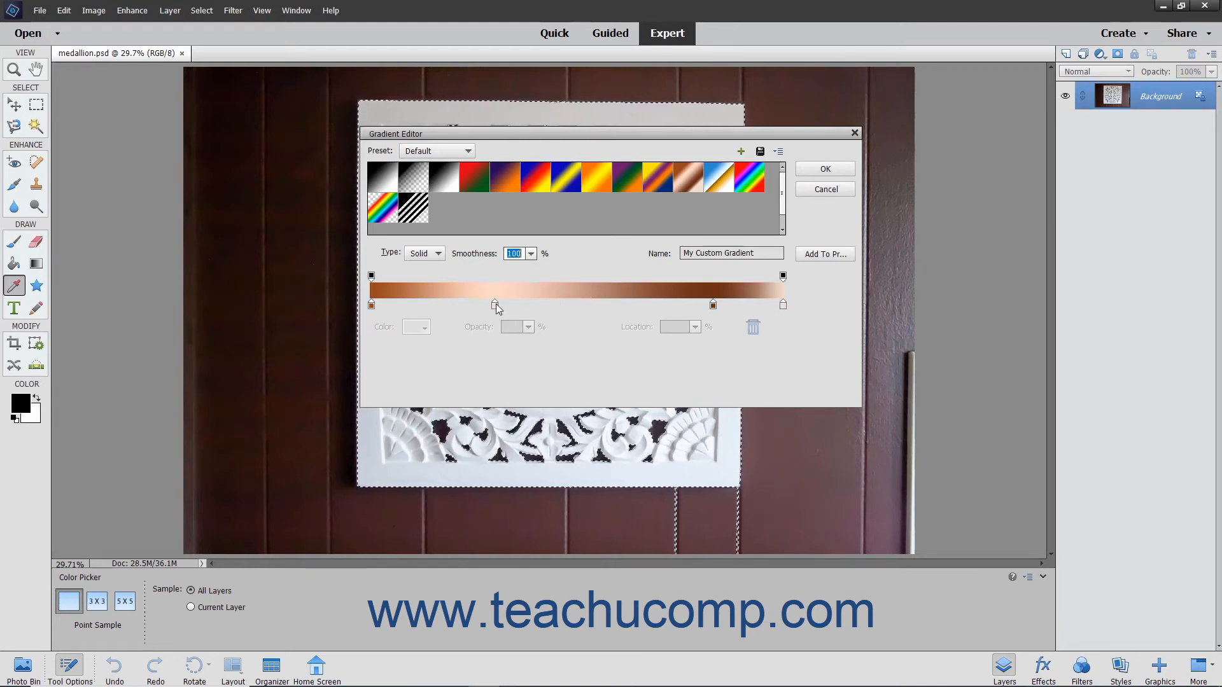
- Add a black color stop at 53% along the gradient and delete it again
{"action": "left_click", "coordinate": [591, 306]}
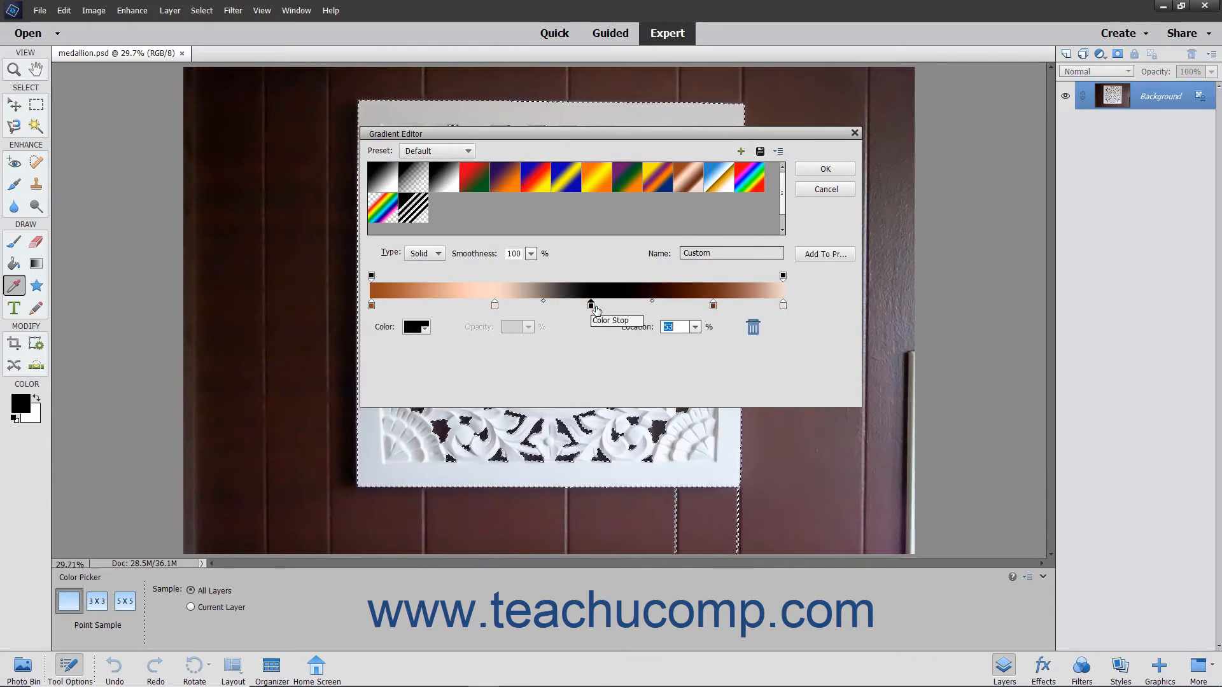
{"action": "left_click", "coordinate": [591, 306]}
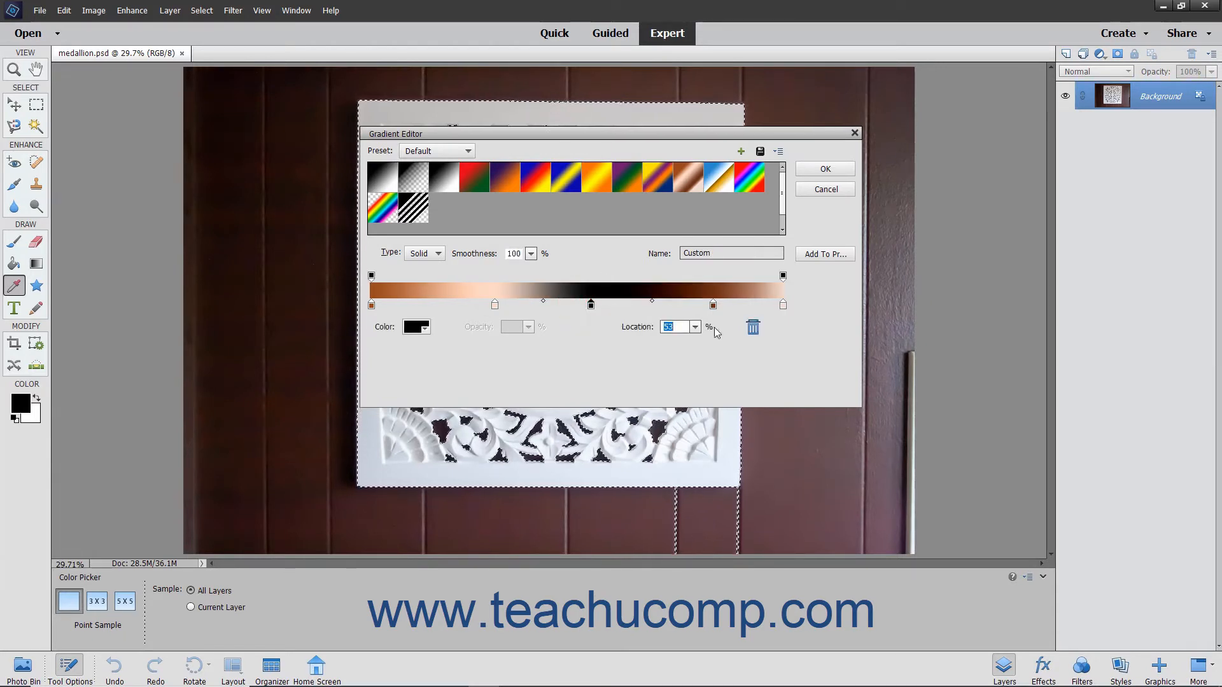
{"action": "left_click", "coordinate": [752, 328]}
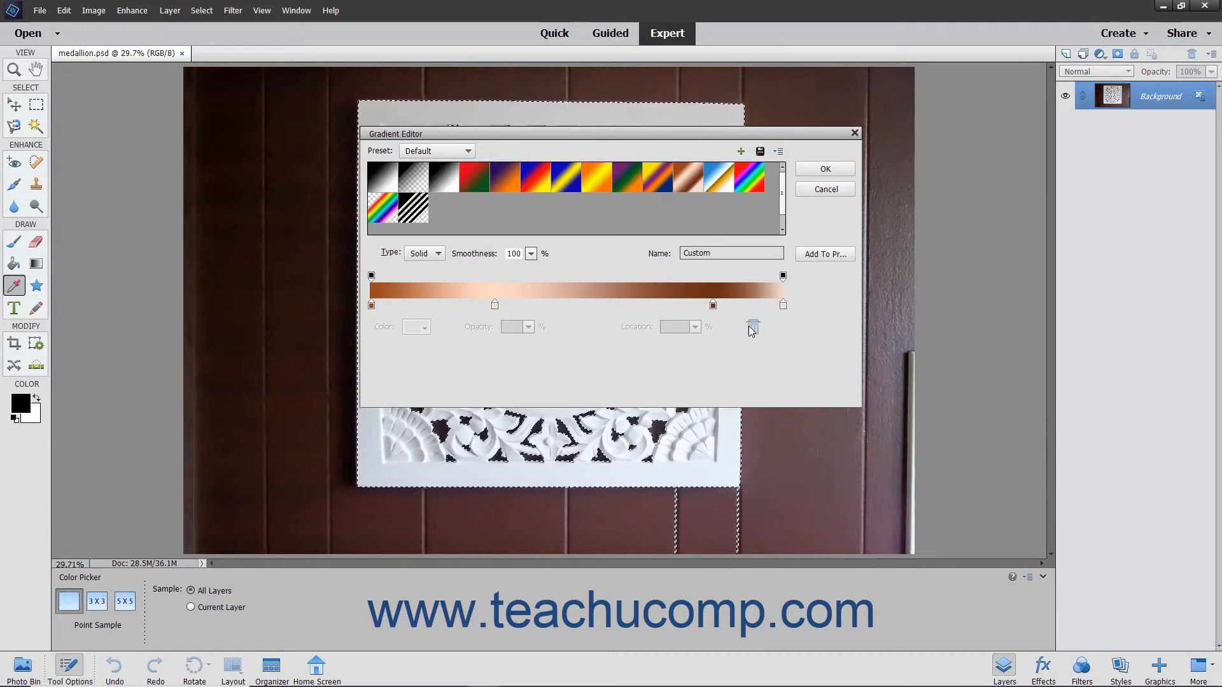
- Change the brown color stop at the 83% location to a slightly darker brown
{"action": "left_click", "coordinate": [713, 305]}
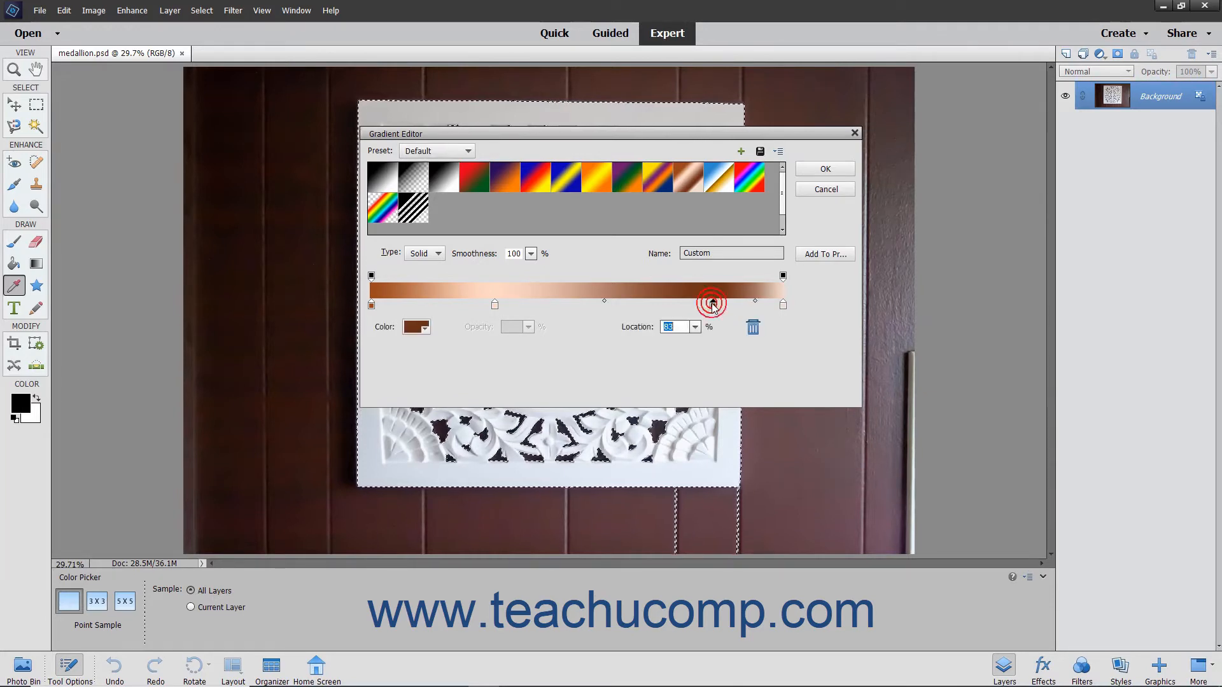
{"action": "left_click", "coordinate": [415, 328]}
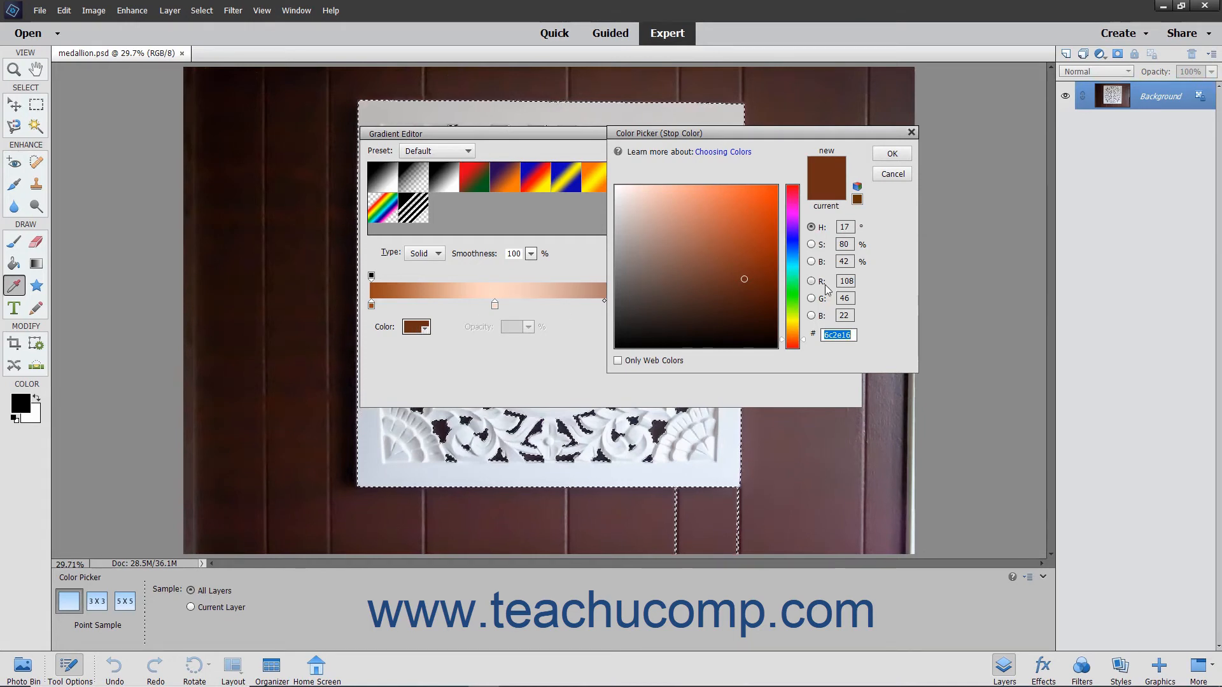
{"action": "left_click", "coordinate": [742, 292]}
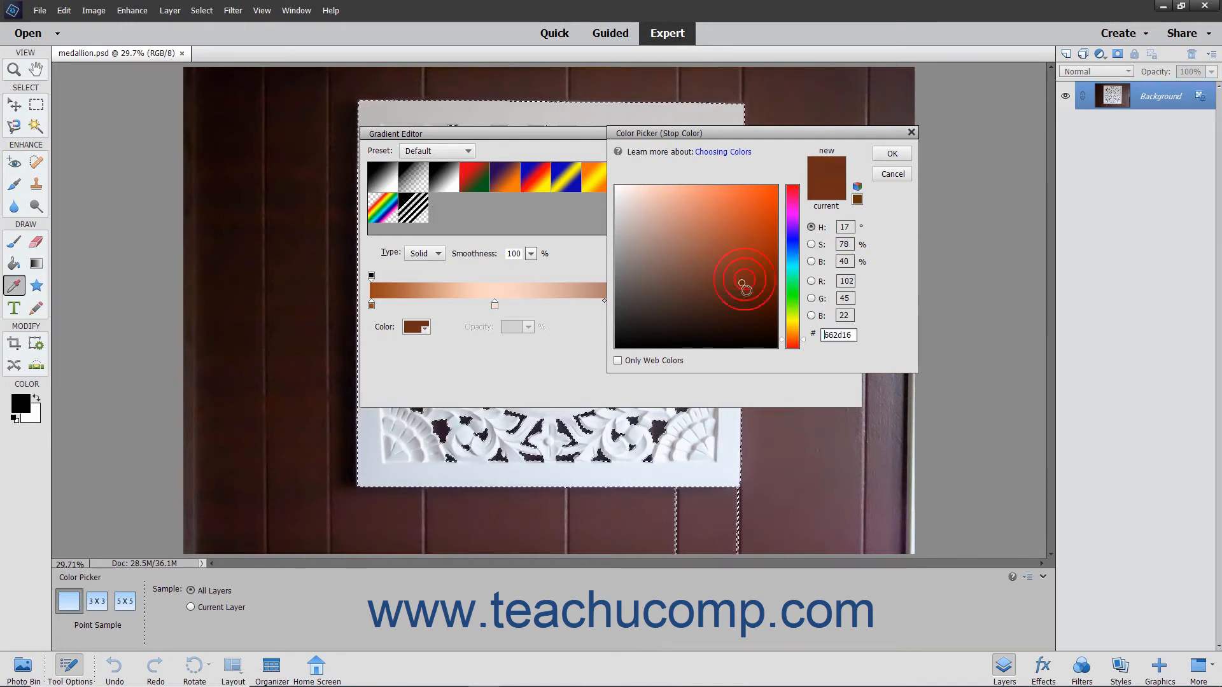
{"action": "left_click", "coordinate": [891, 153]}
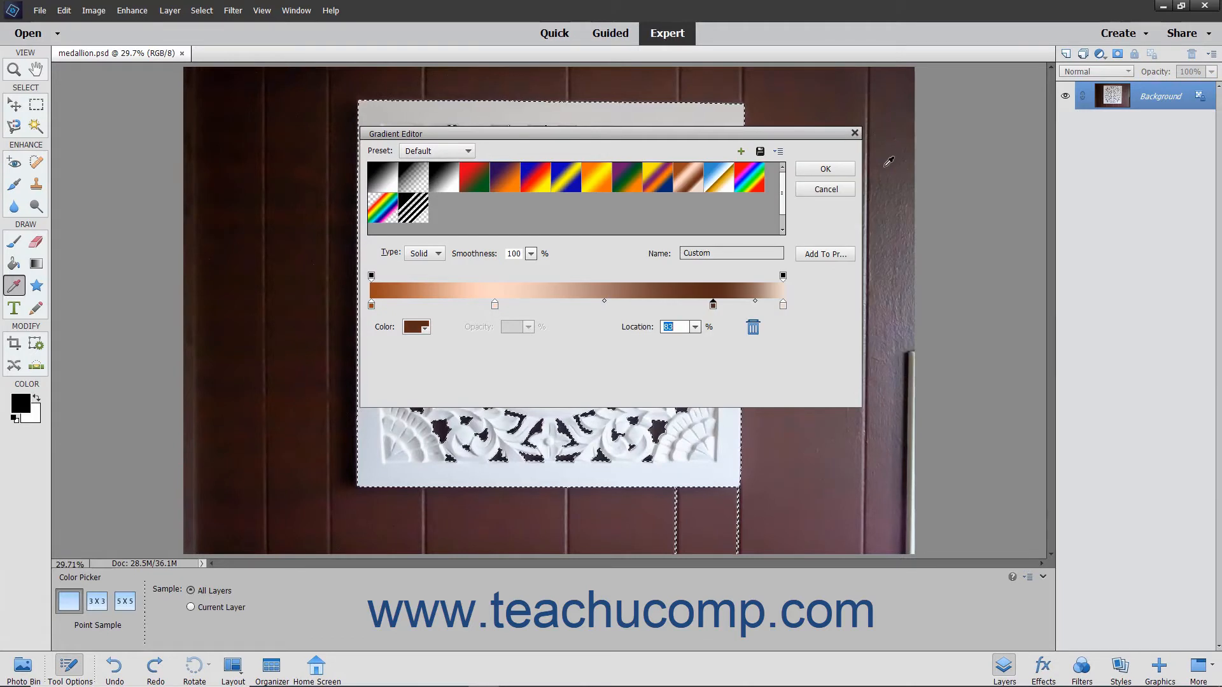
{"action": "left_click", "coordinate": [426, 332]}
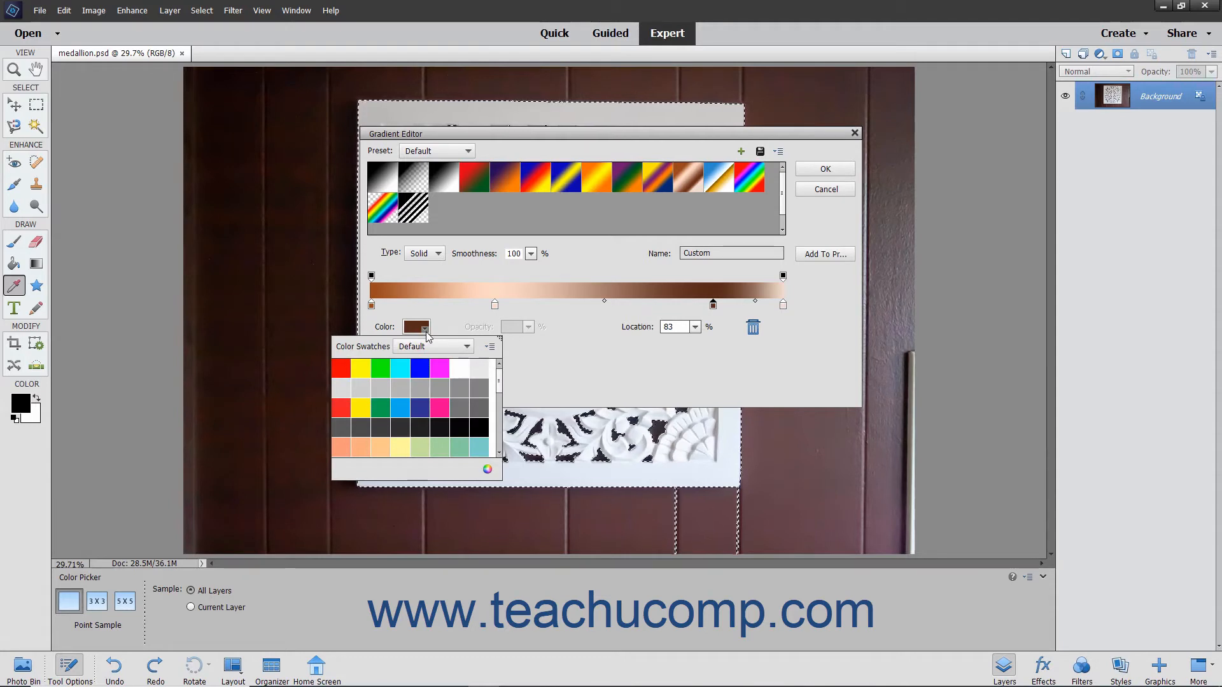
{"action": "left_click", "coordinate": [426, 332]}
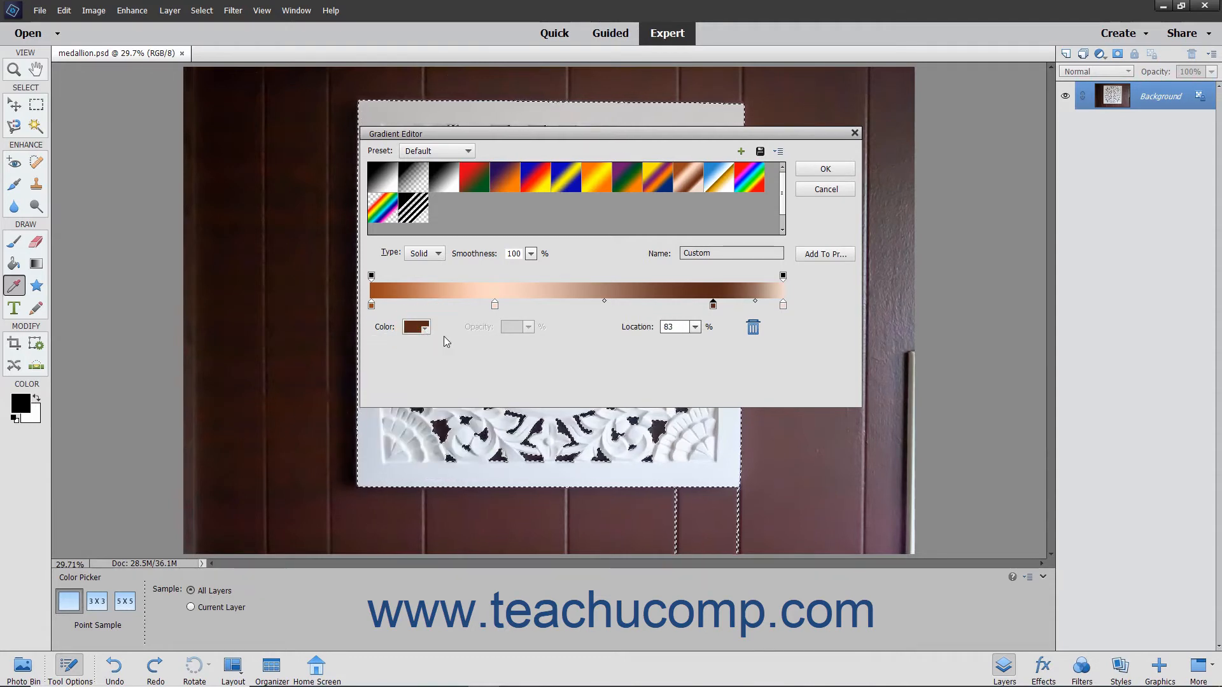
- Move the peach color stop to 27% and set the midpoint between it and the dark brown stop to 23%
{"action": "left_click", "coordinate": [495, 306]}
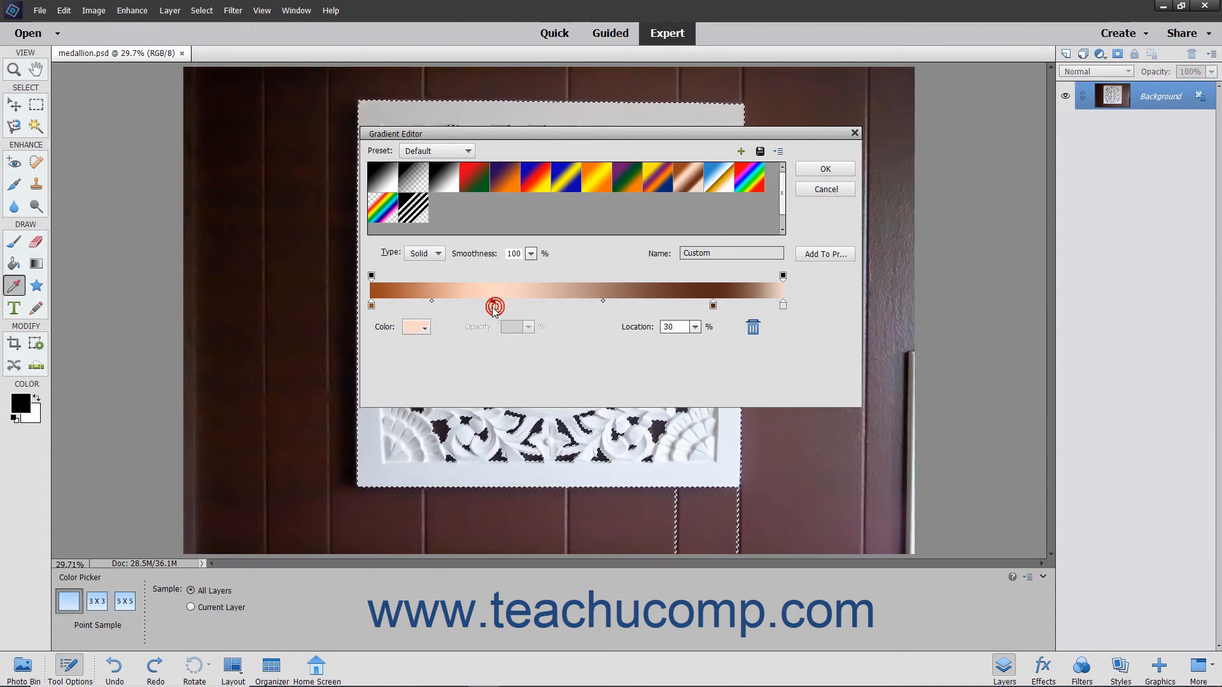
{"action": "mouse_move", "coordinate": [495, 307]}
{"action": "left_mouse_down"}
{"action": "mouse_move", "coordinate": [468, 307]}
{"action": "mouse_move", "coordinate": [555, 306]}
{"action": "mouse_move", "coordinate": [483, 309]}
{"action": "left_mouse_up"}
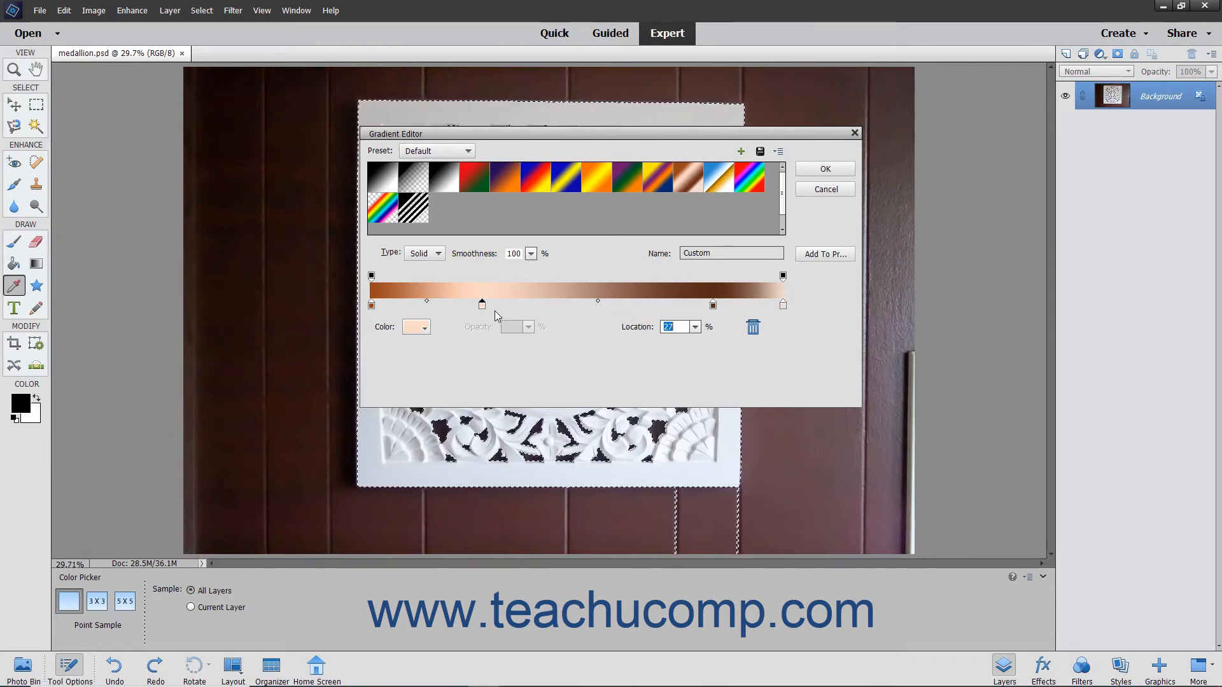
{"action": "left_click", "coordinate": [713, 306]}
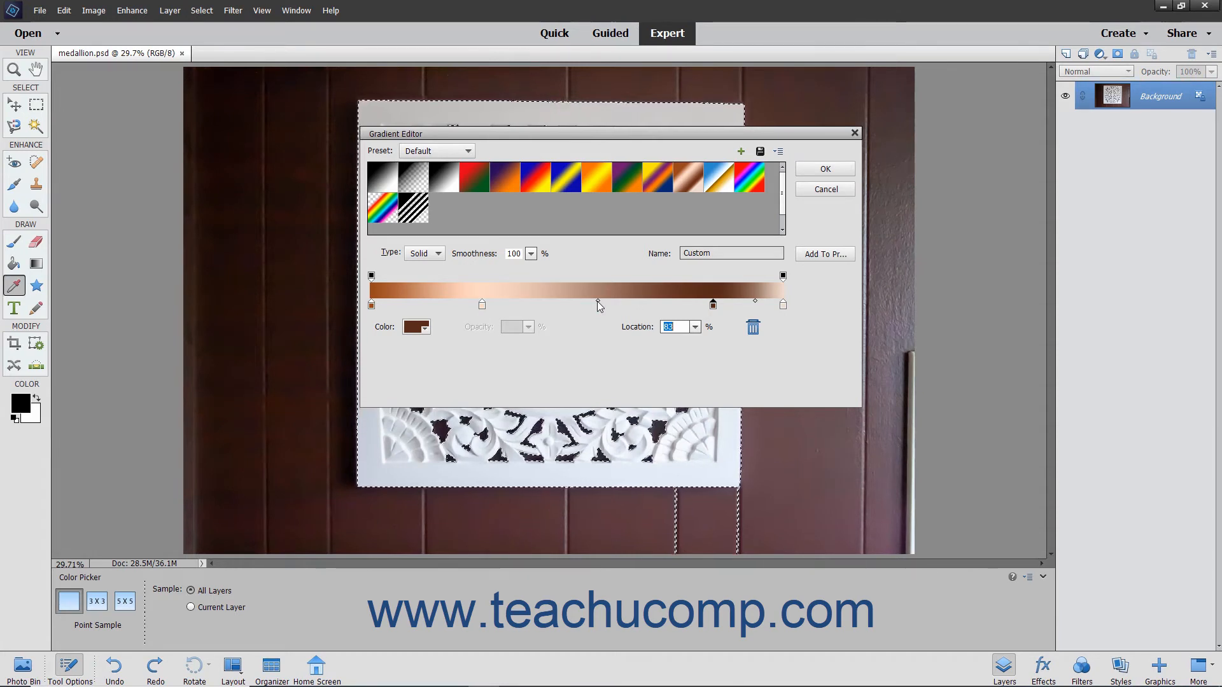
{"action": "left_click", "coordinate": [597, 301]}
{"action": "left_click_drag", "start_coordinate": [596, 301], "coordinate": [534, 303]}
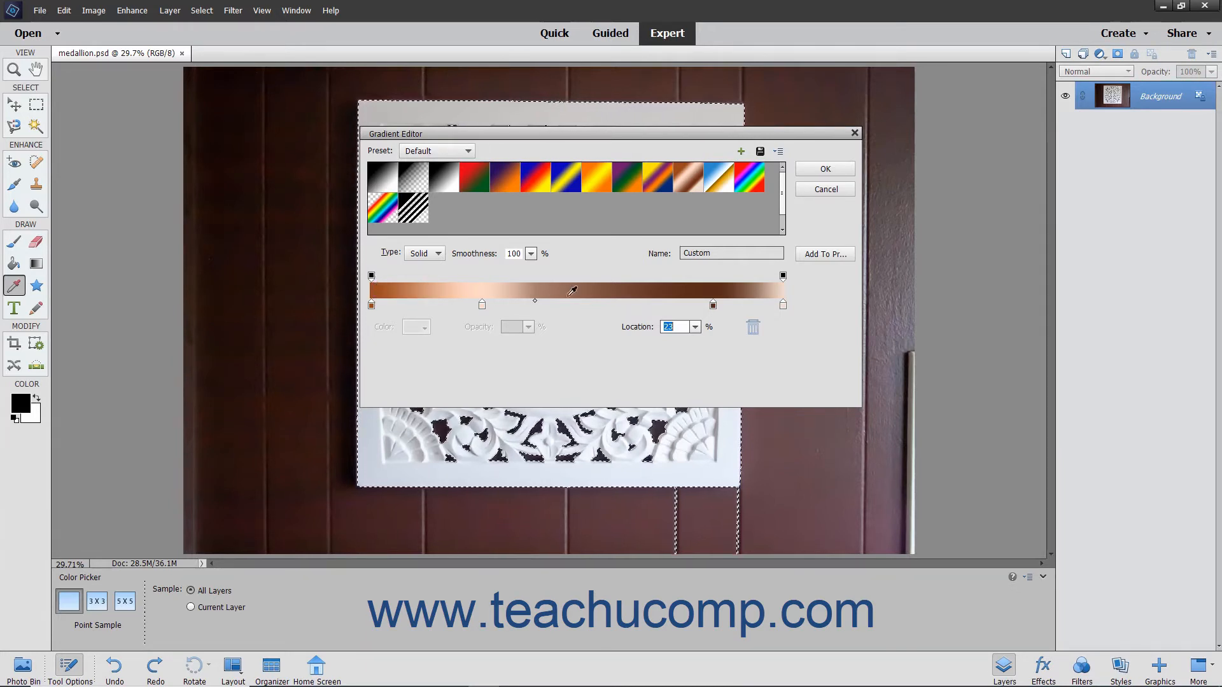
- Add an opacity stop at 56% along the gradient and delete it again
{"action": "left_click", "coordinate": [605, 281]}
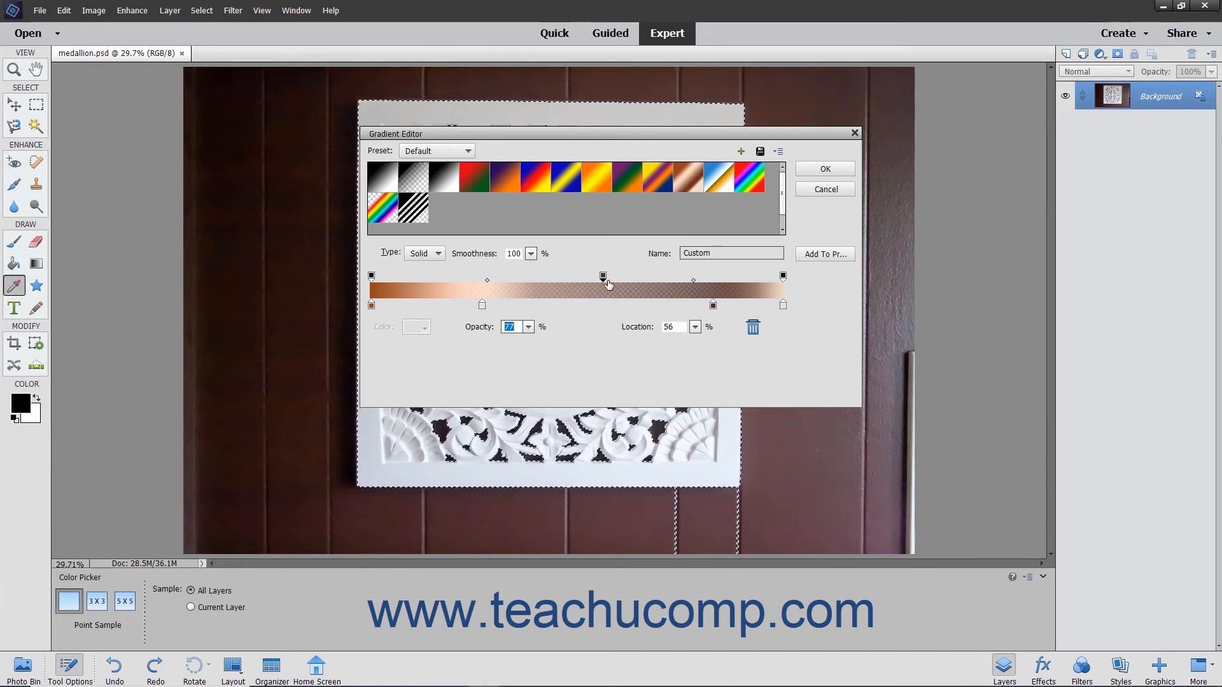
{"action": "left_click", "coordinate": [602, 278]}
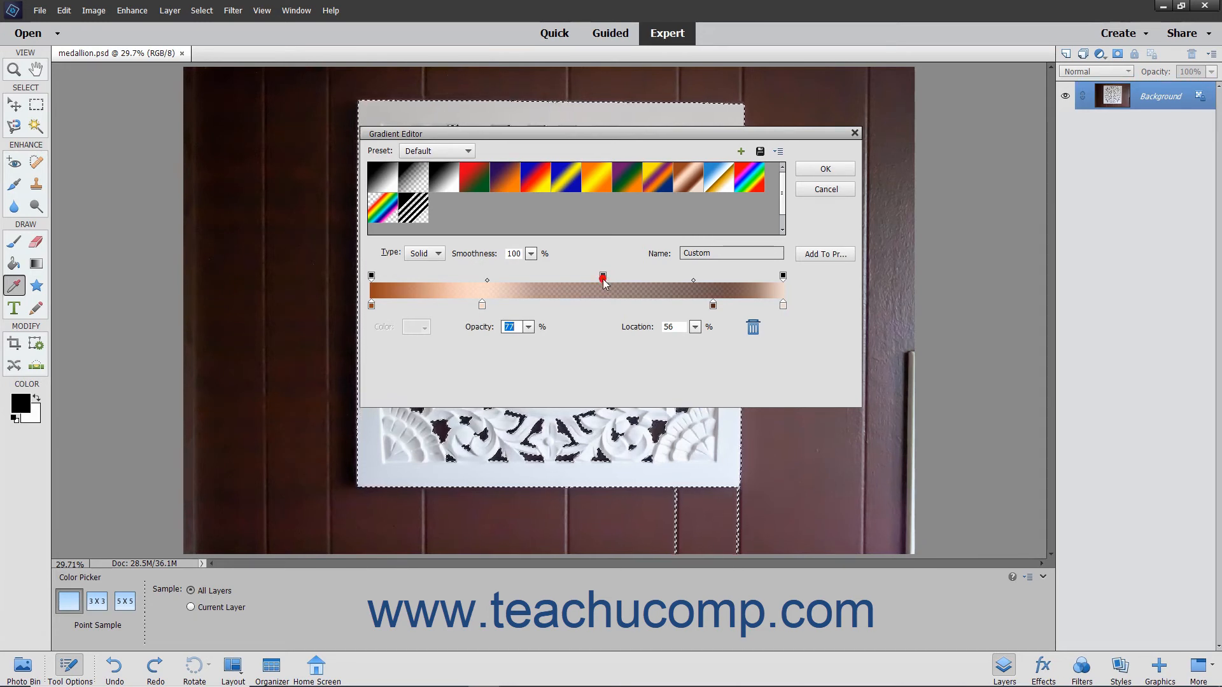
{"action": "left_click", "coordinate": [758, 327]}
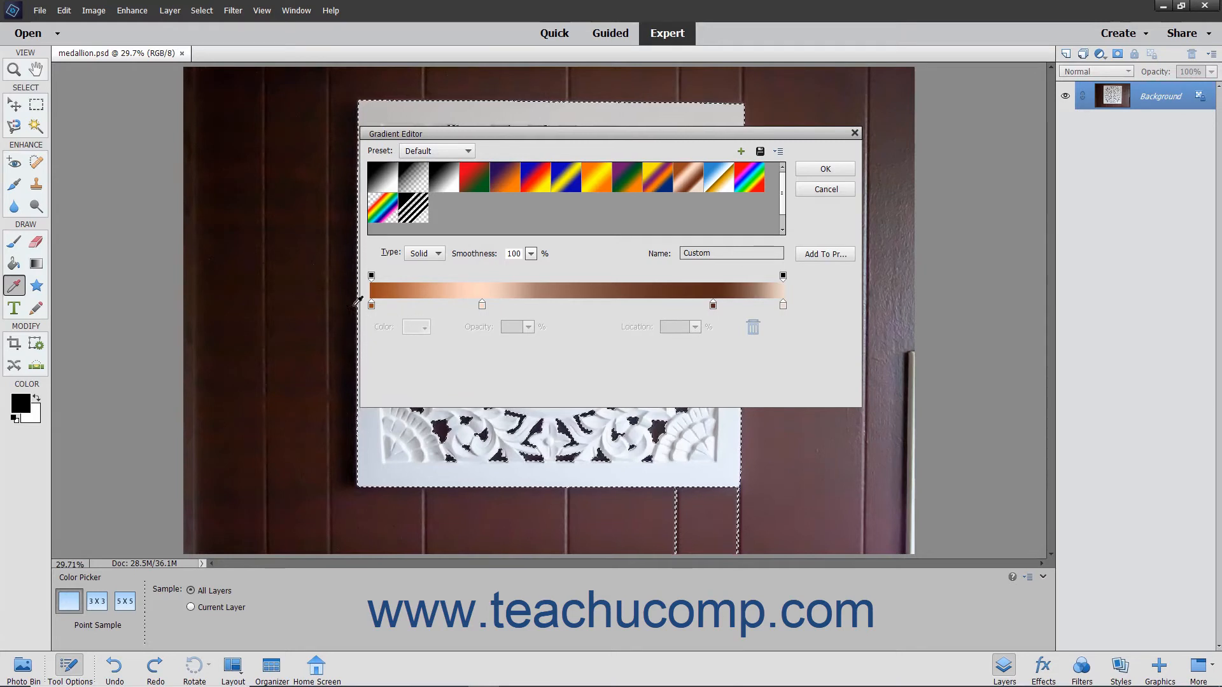
- Try lowering the opacity stop at the gradient's start to 43% and restore it to 100%
{"action": "left_click", "coordinate": [372, 276]}
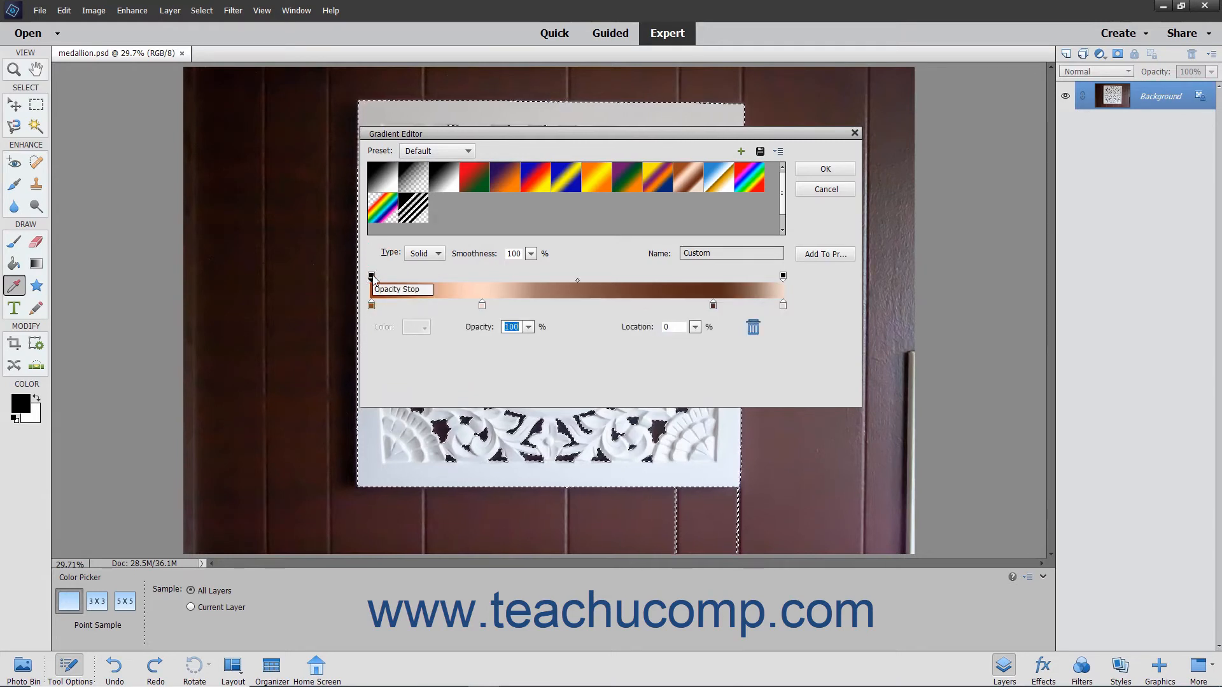
{"action": "left_click", "coordinate": [527, 327]}
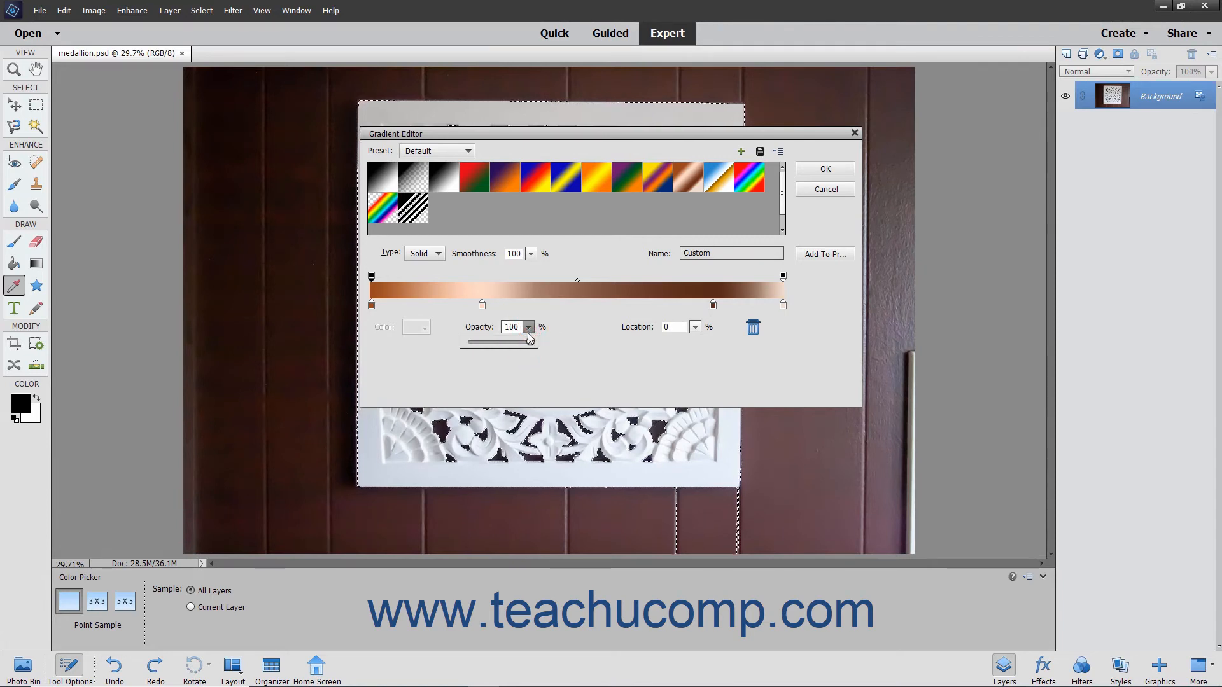
{"action": "left_click_drag", "start_coordinate": [530, 341], "coordinate": [497, 342]}
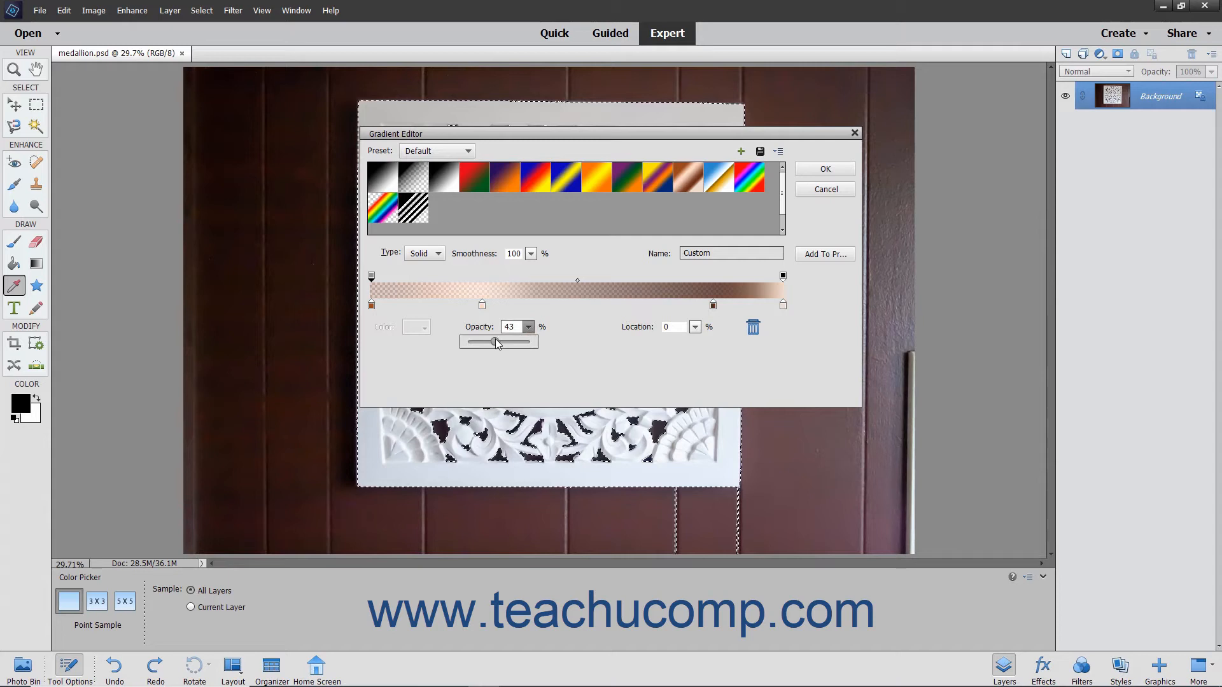
{"action": "left_click_drag", "start_coordinate": [497, 343], "coordinate": [538, 344]}
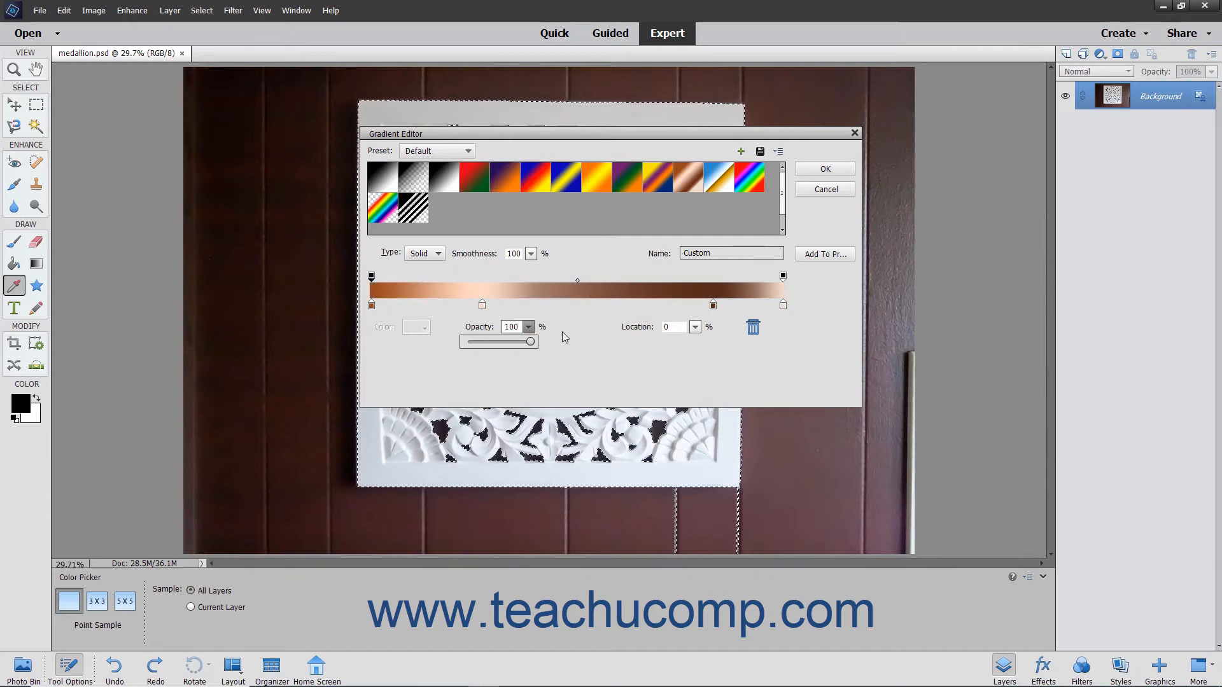
{"action": "left_click", "coordinate": [561, 334]}
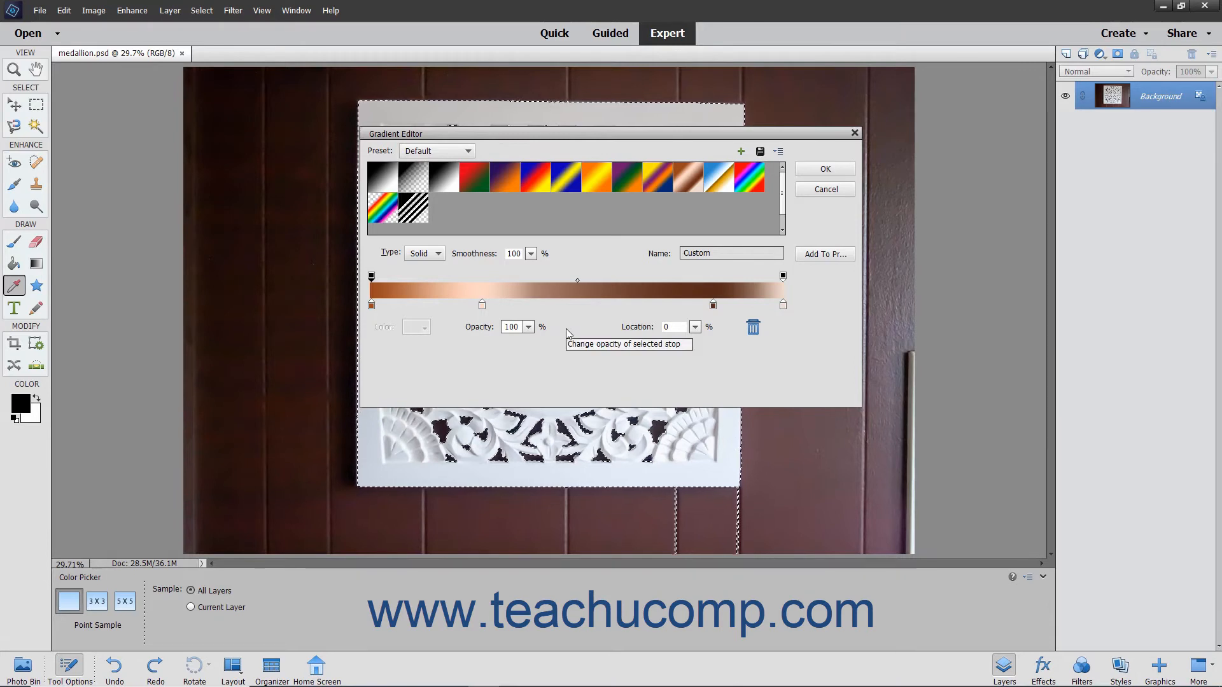
- Add the edited copper gradient to the presets and switch the gradient type to Noise
{"action": "left_click", "coordinate": [811, 260]}
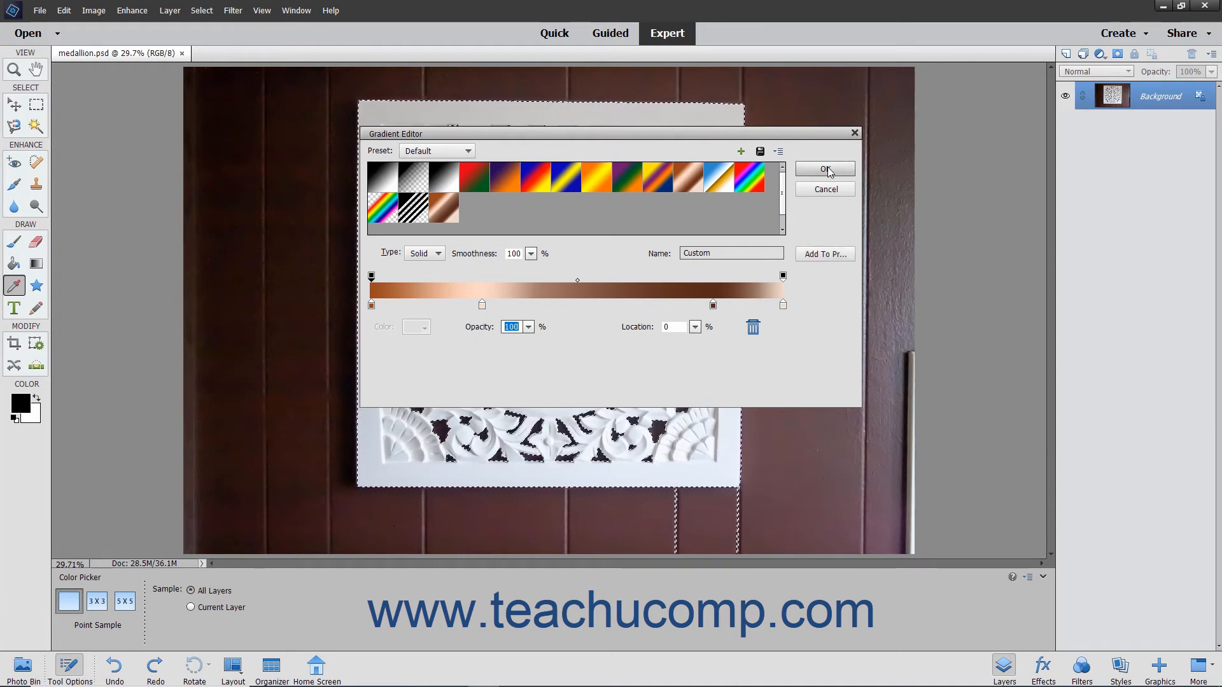
{"action": "left_click", "coordinate": [424, 254]}
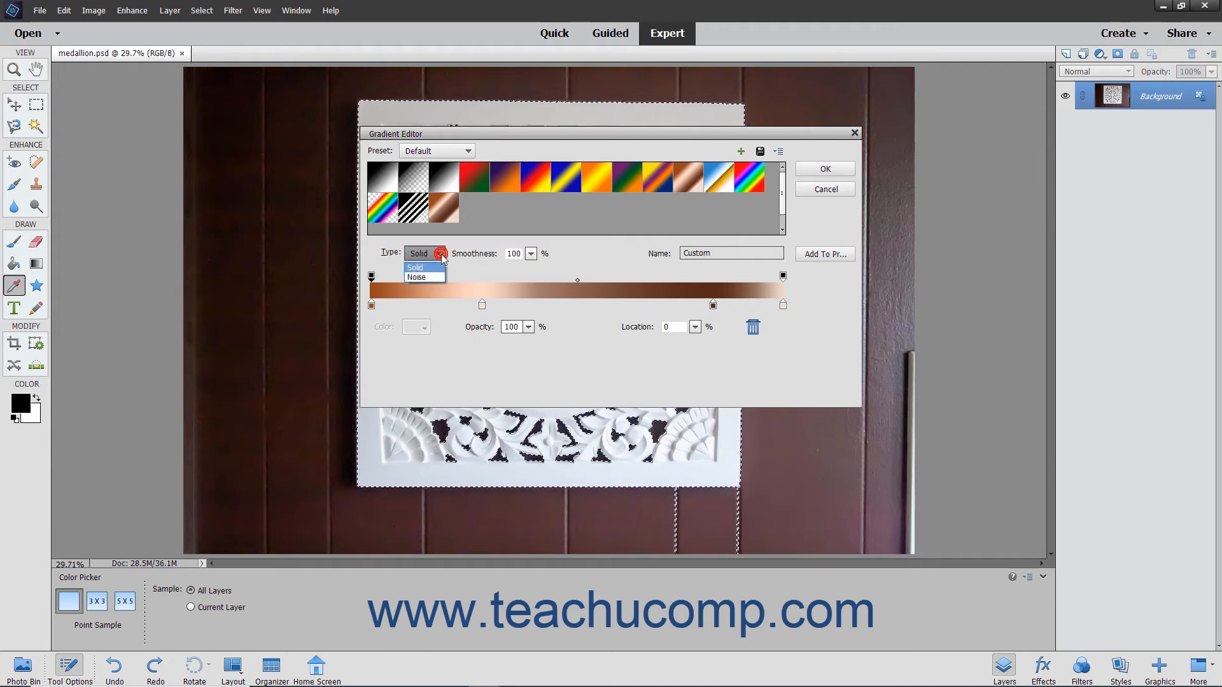
{"action": "left_click", "coordinate": [437, 275]}
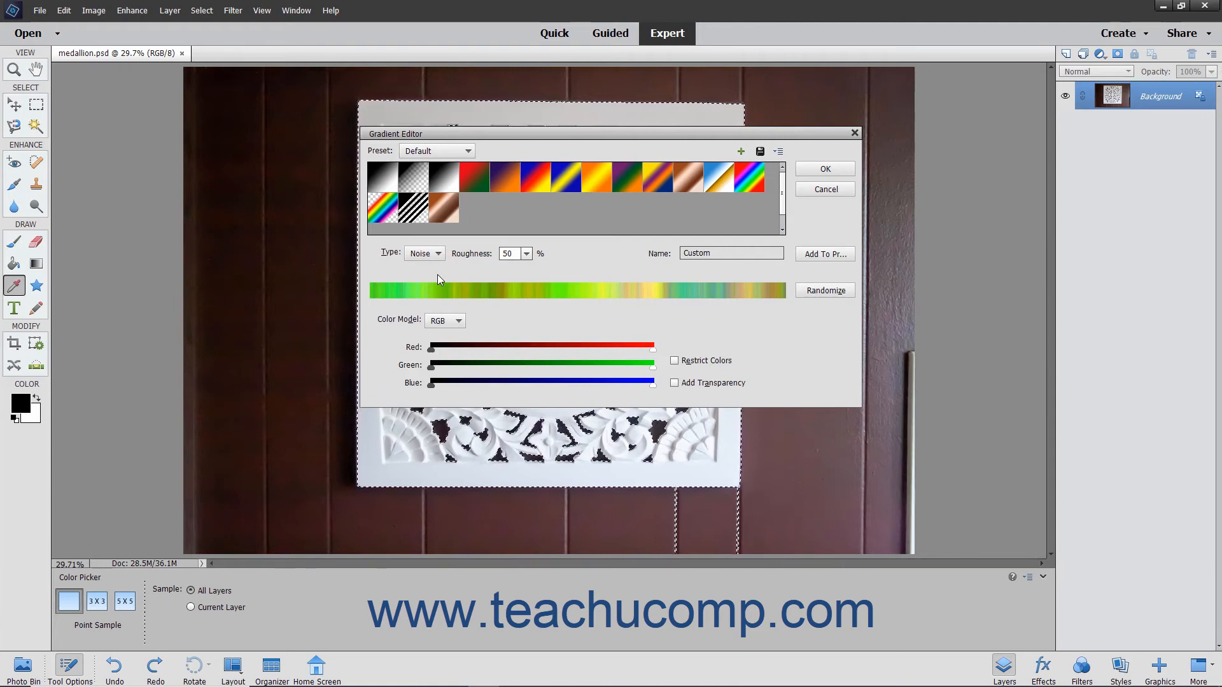
- Set the noise gradient's roughness to 69%
{"action": "left_click", "coordinate": [527, 253]}
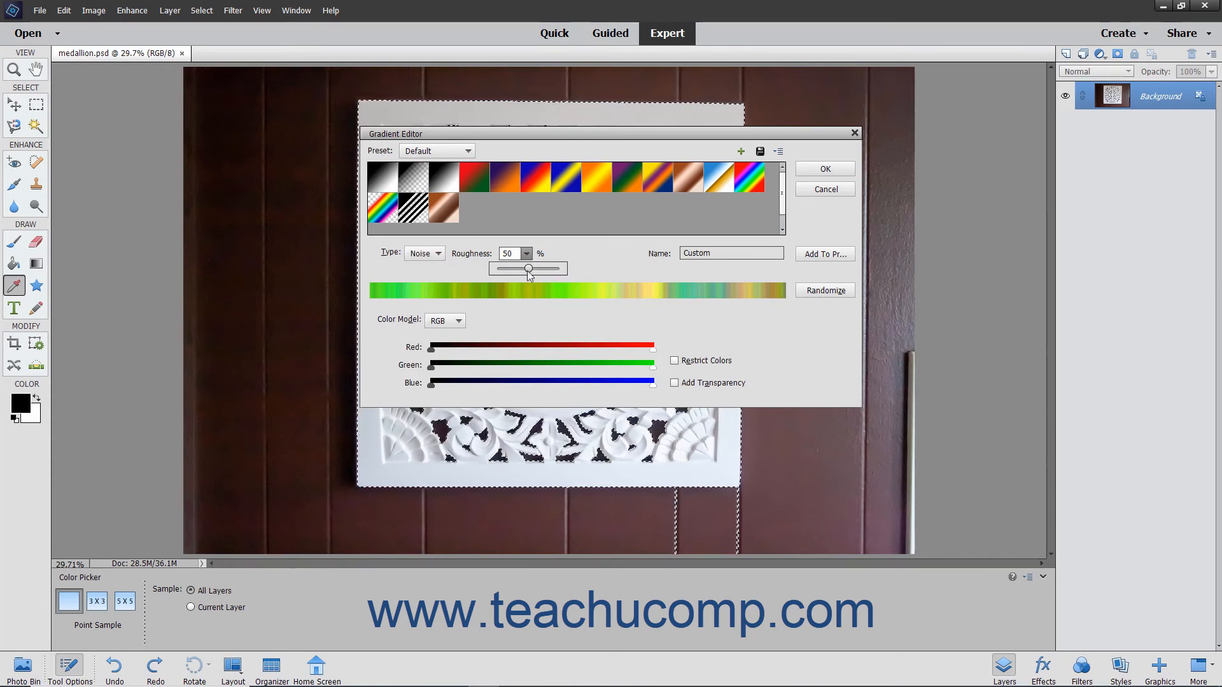
{"action": "left_click_drag", "start_coordinate": [528, 269], "coordinate": [538, 267]}
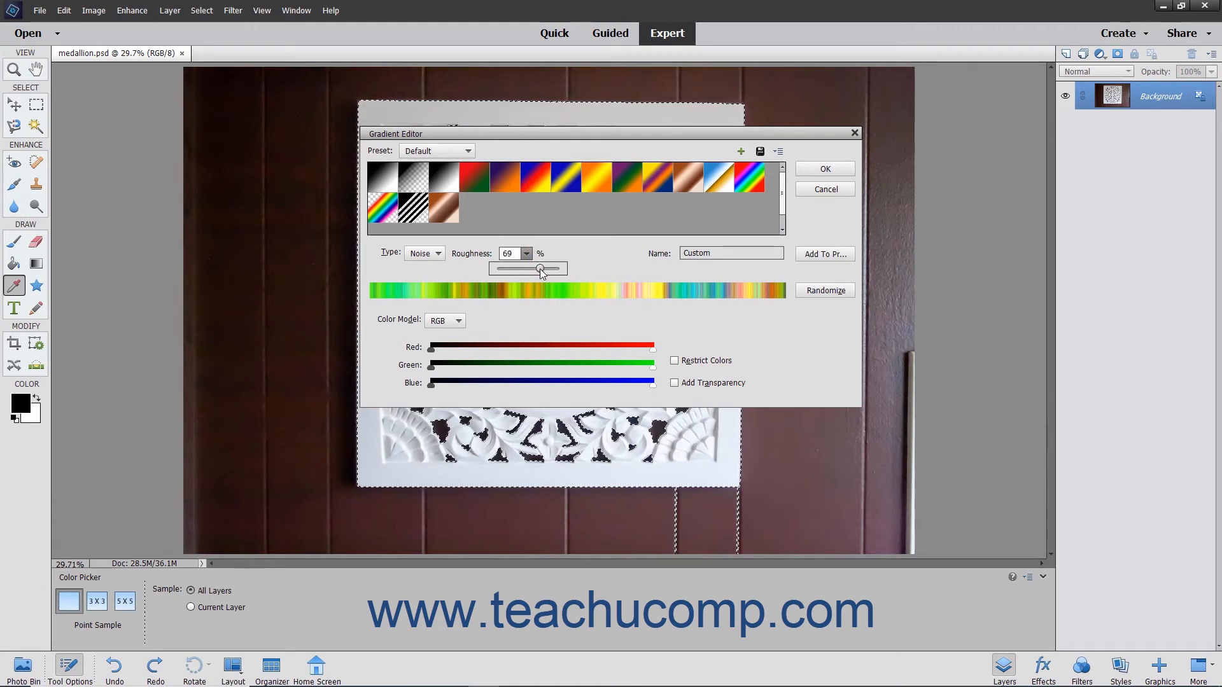
{"action": "left_click", "coordinate": [528, 251]}
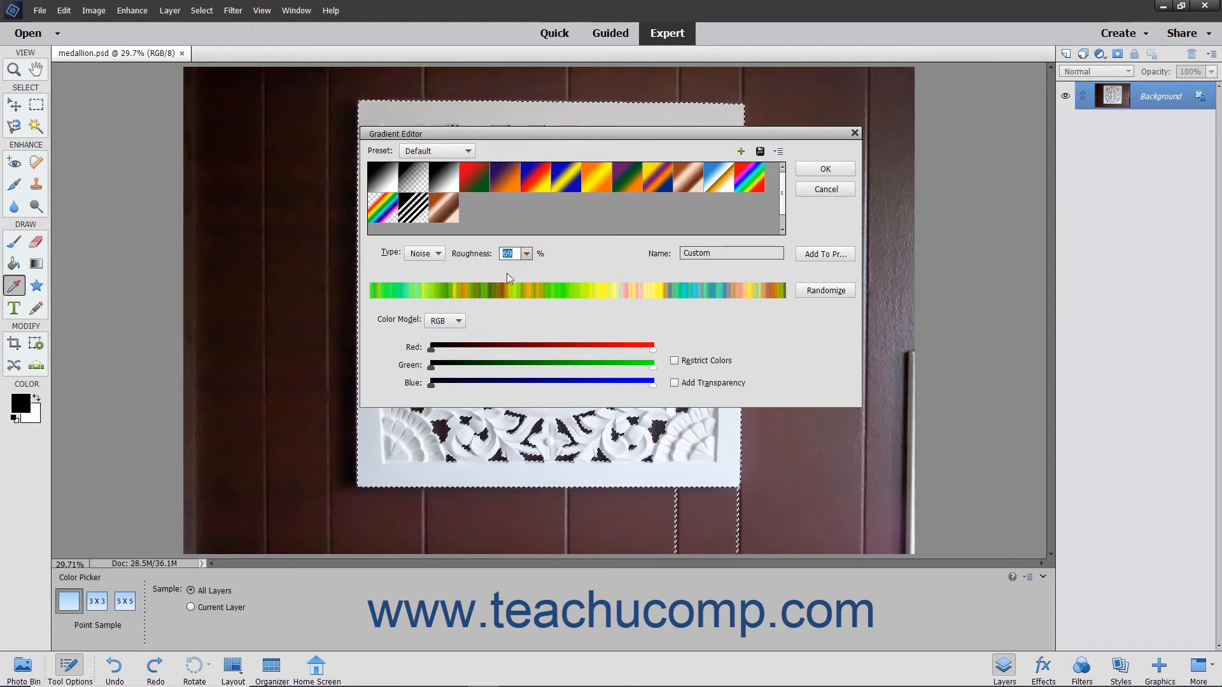
{"action": "left_click", "coordinate": [459, 321]}
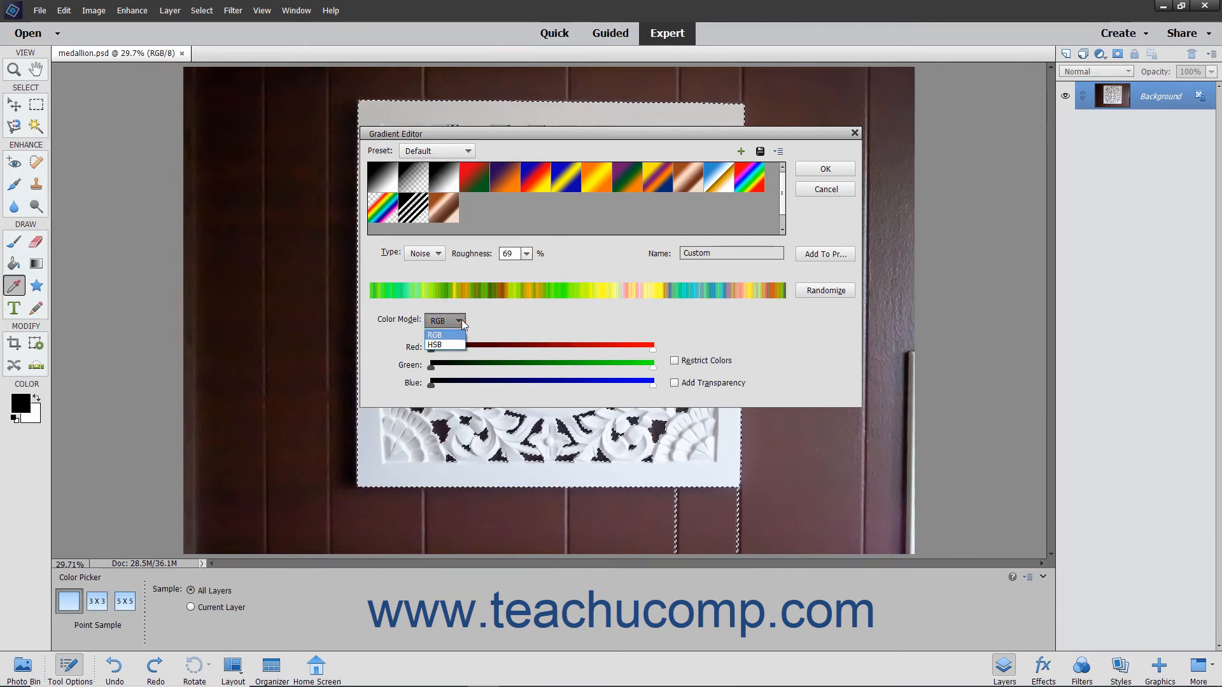
{"action": "left_click", "coordinate": [463, 323]}
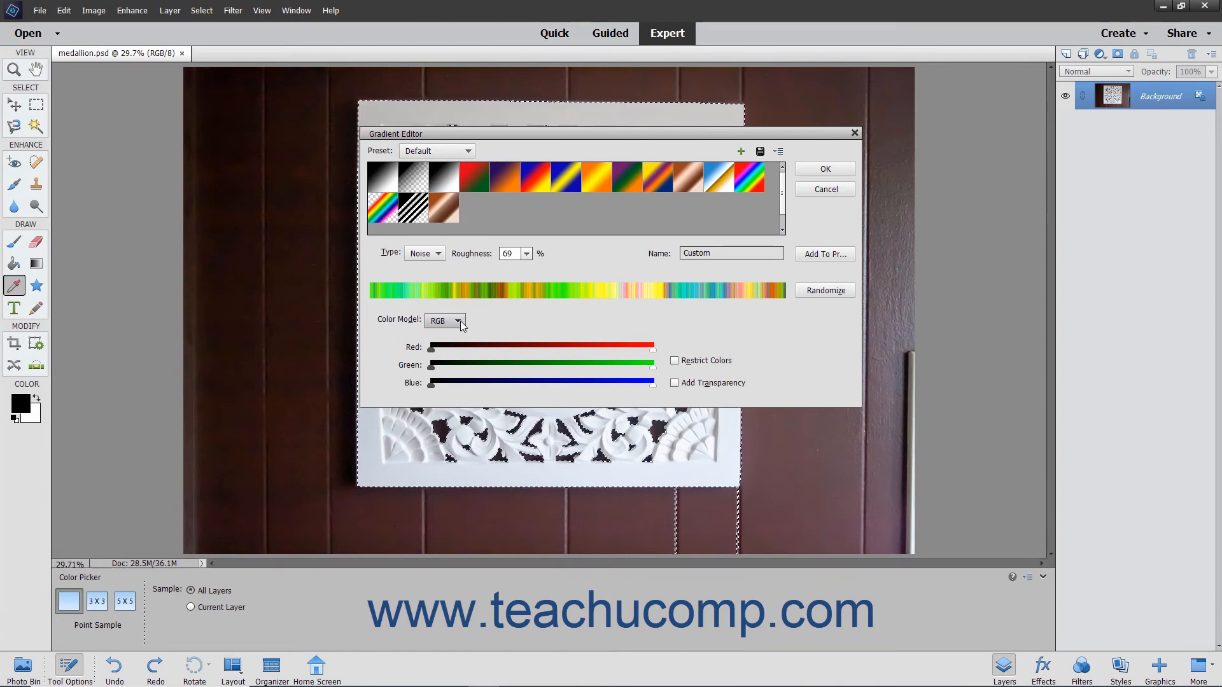
- Raise the noise gradient's lower color limits to about 30% red, 1% green and 78% blue, and randomize its colors
{"action": "left_click_drag", "start_coordinate": [431, 350], "coordinate": [547, 350]}
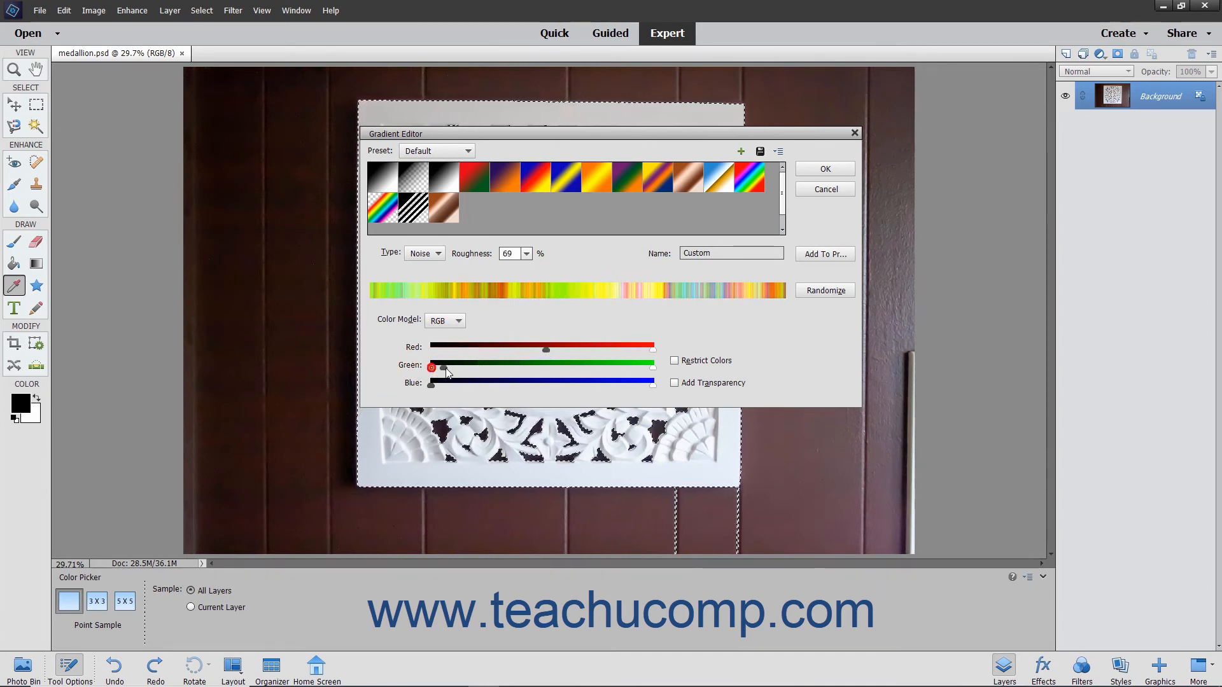
{"action": "left_click_drag", "start_coordinate": [431, 368], "coordinate": [565, 386]}
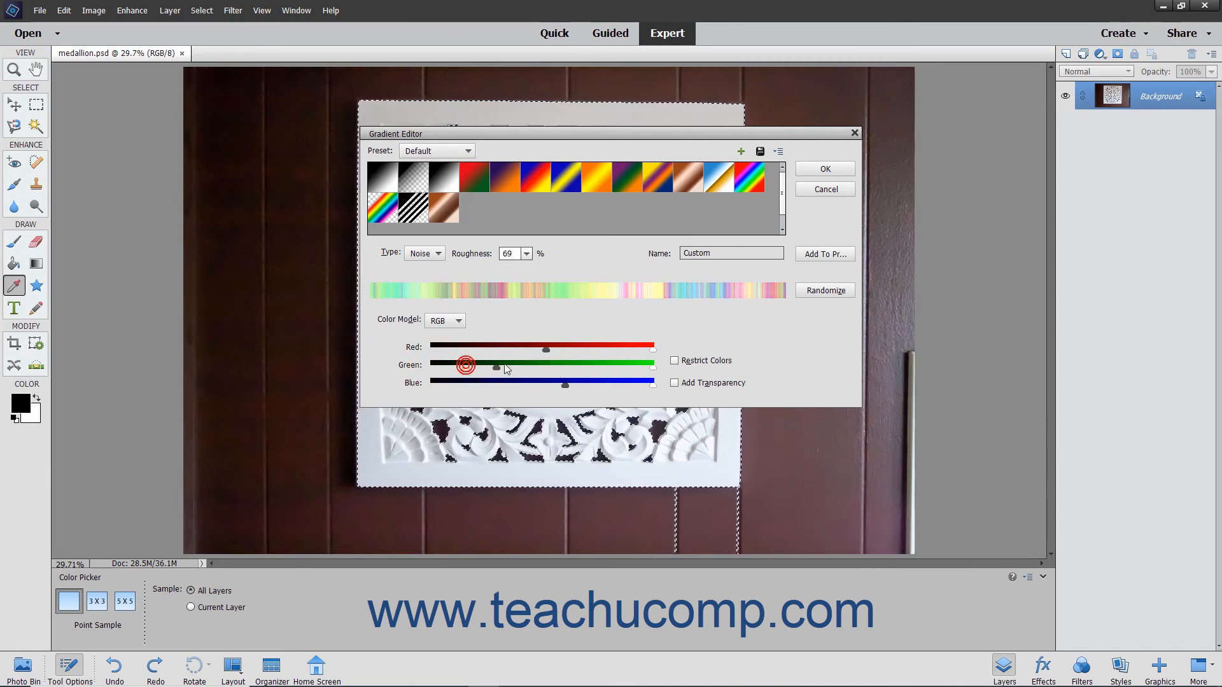
{"action": "left_click_drag", "start_coordinate": [467, 369], "coordinate": [442, 369]}
{"action": "left_click_drag", "start_coordinate": [546, 349], "coordinate": [498, 349]}
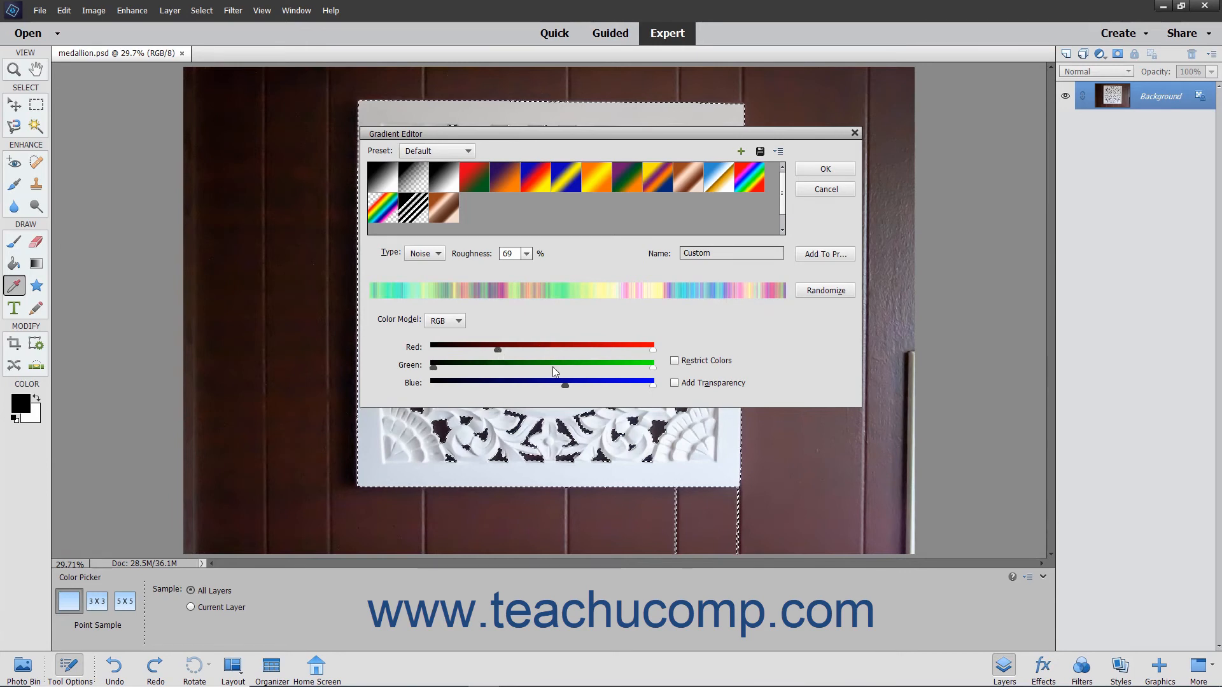
{"action": "left_click_drag", "start_coordinate": [565, 385], "coordinate": [605, 386]}
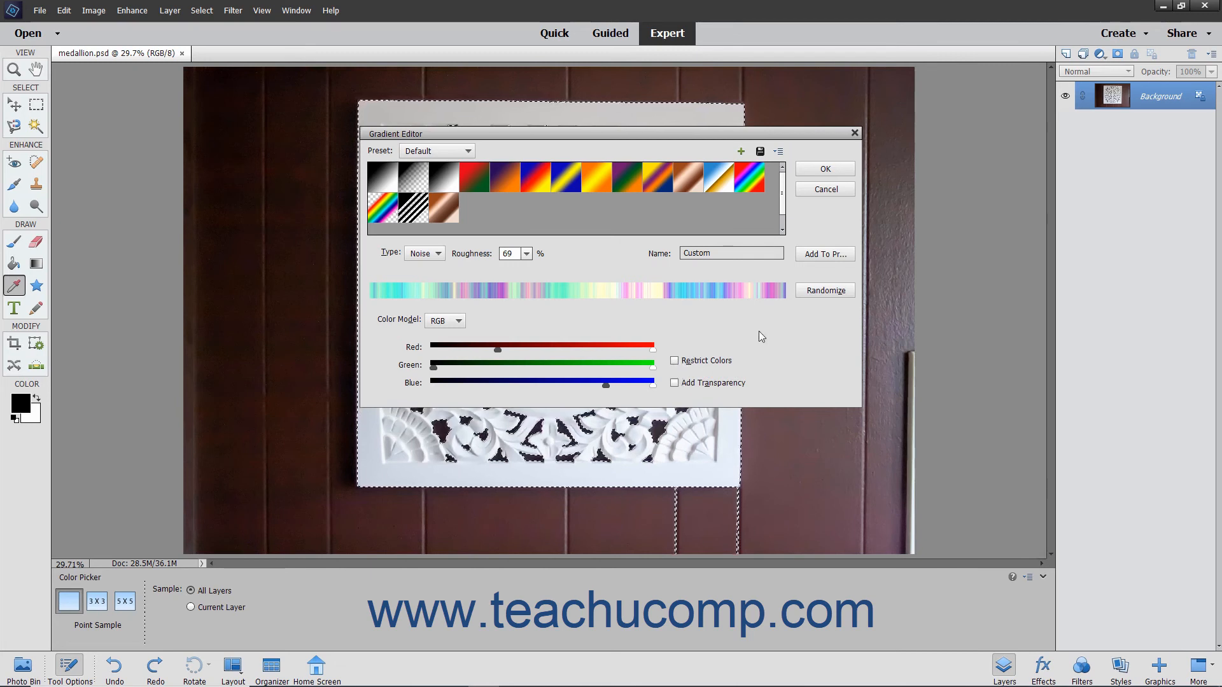
{"action": "left_click", "coordinate": [807, 292]}
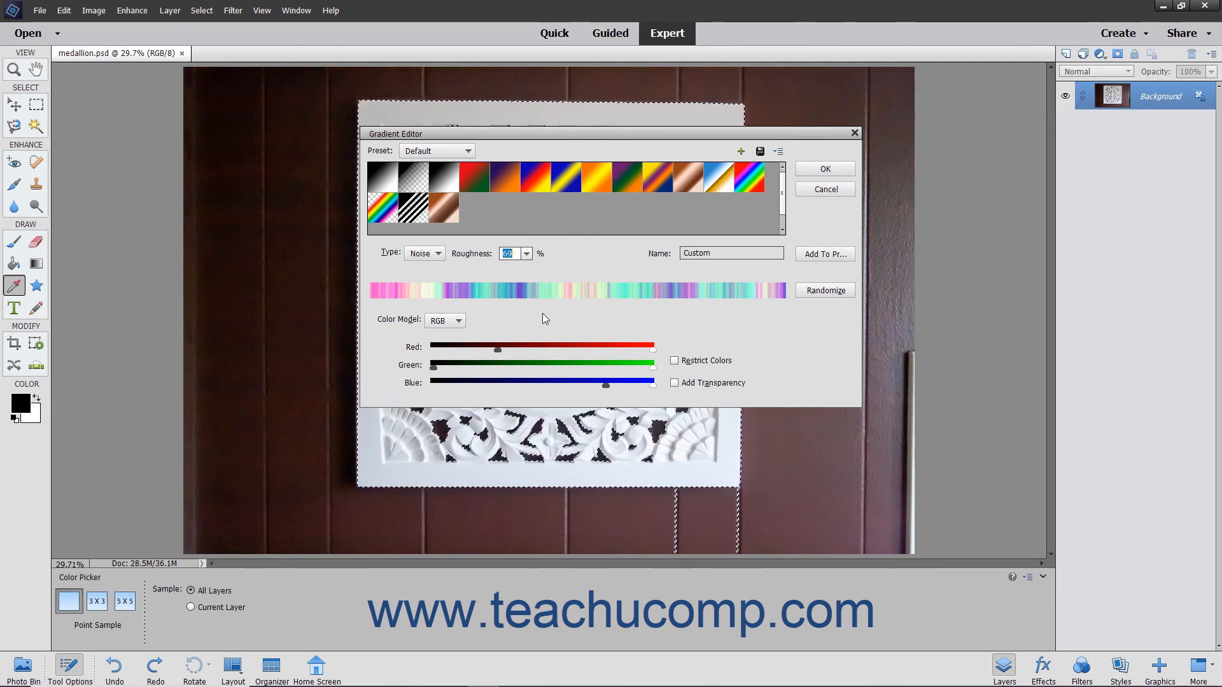
- Choose the saved custom copper preset as the active gradient and set the Gradient tool's opacity to 50%
{"action": "left_click", "coordinate": [452, 216]}
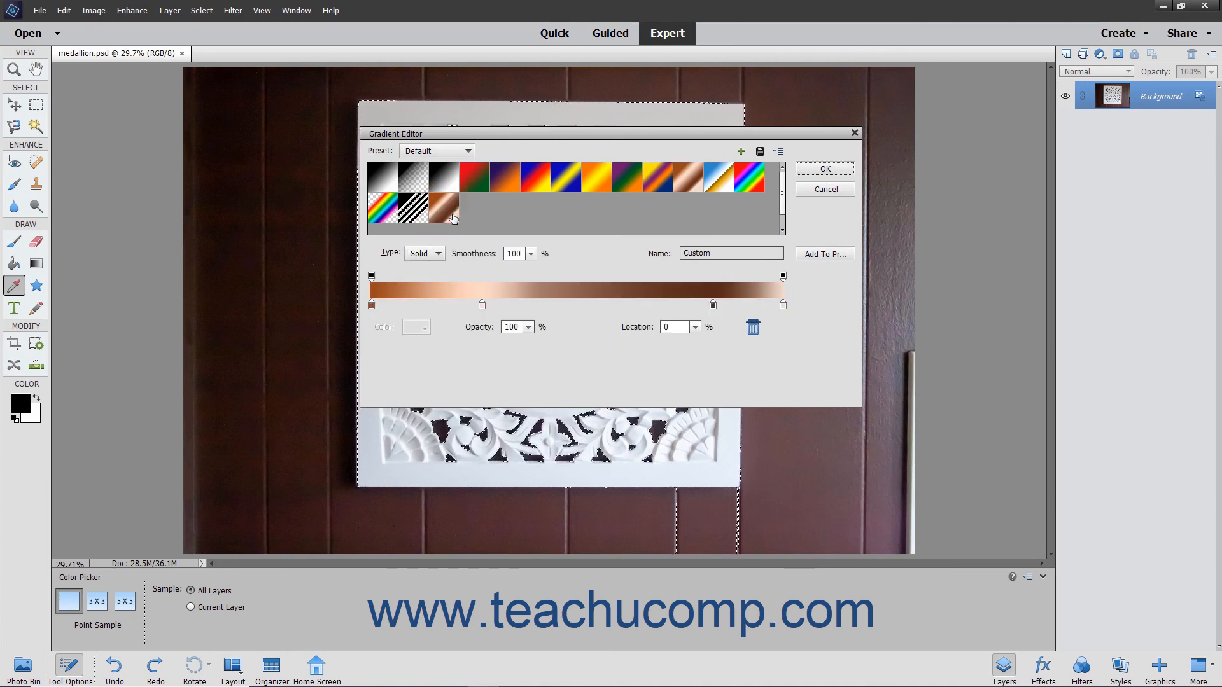
{"action": "left_click", "coordinate": [817, 170]}
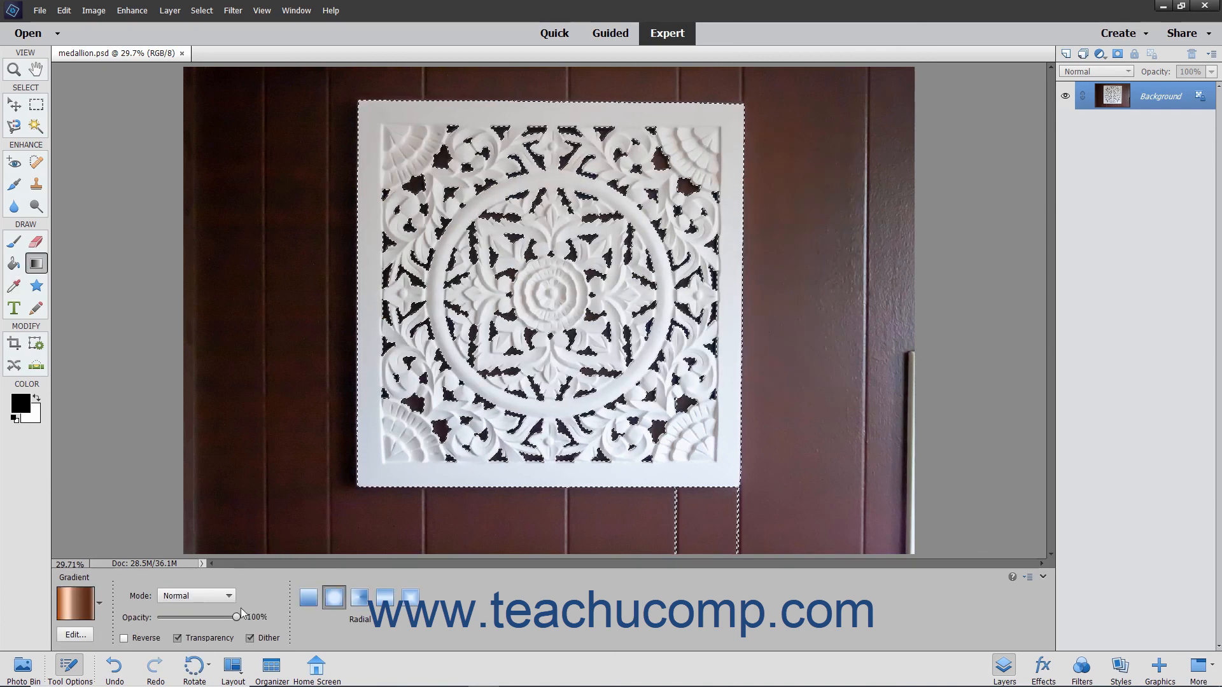
{"action": "left_click_drag", "start_coordinate": [241, 615], "coordinate": [200, 616]}
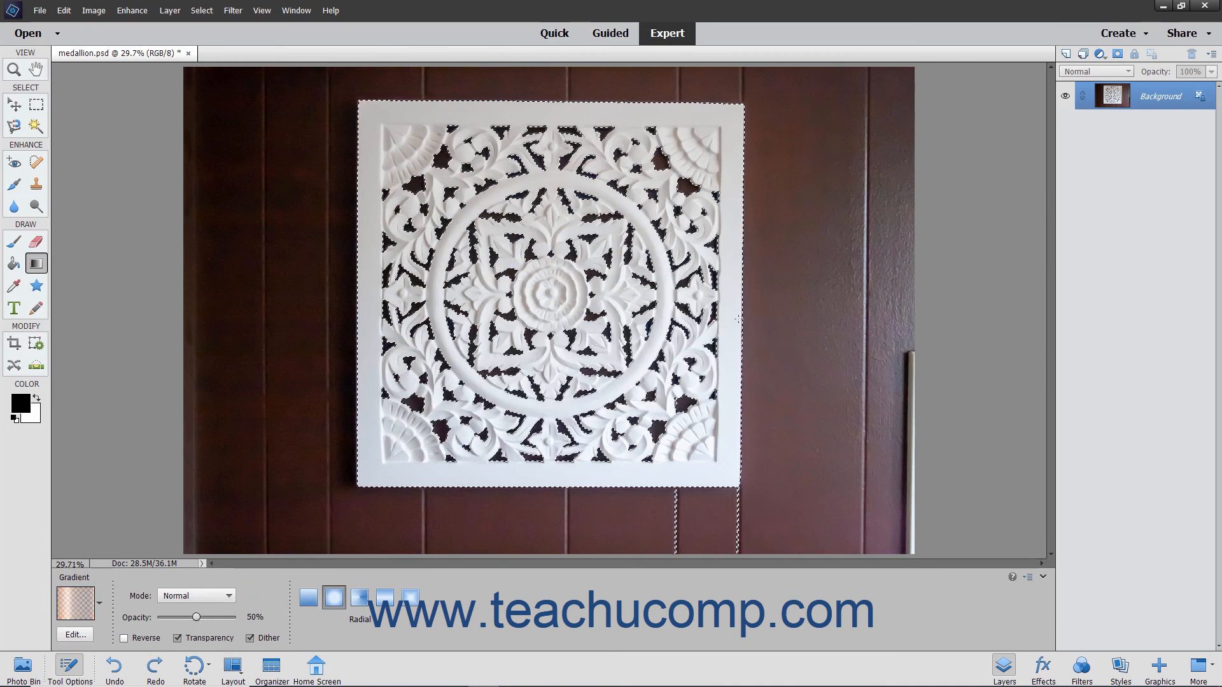
- Apply the radial gradient from the medallion's center to just past its frame's right edge, and clear the selection
{"action": "left_click_drag", "start_coordinate": [551, 293], "coordinate": [747, 299]}
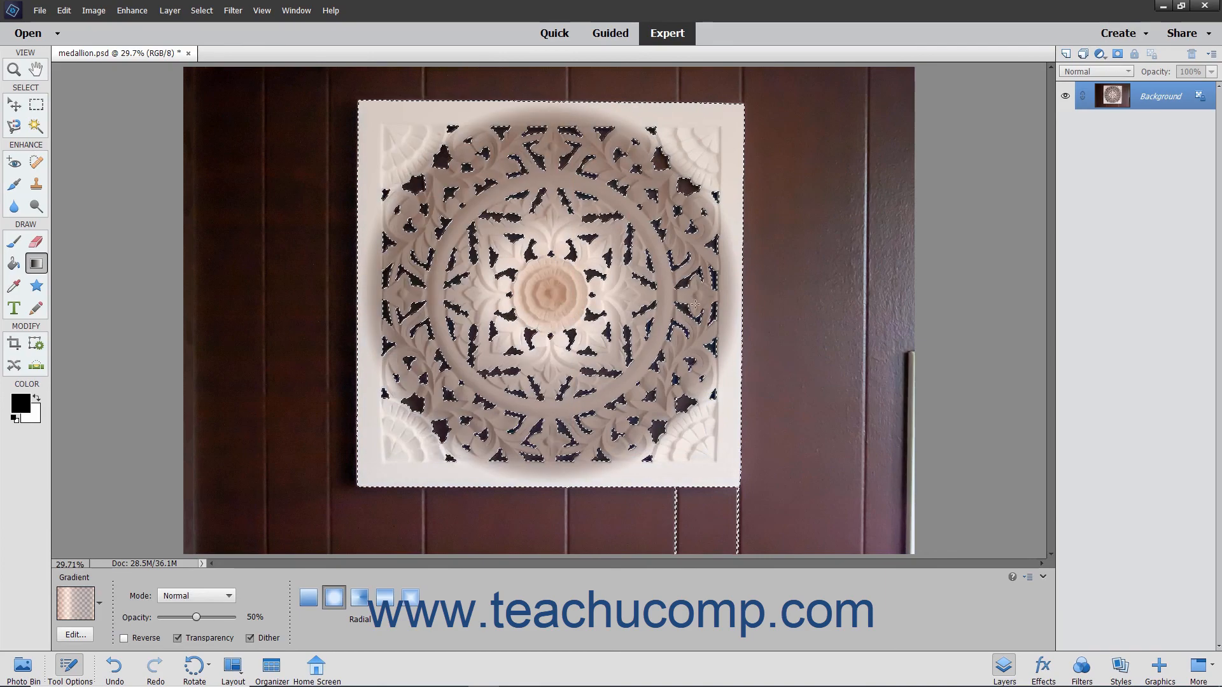
{"action": "key", "text": "ctrl+d"}
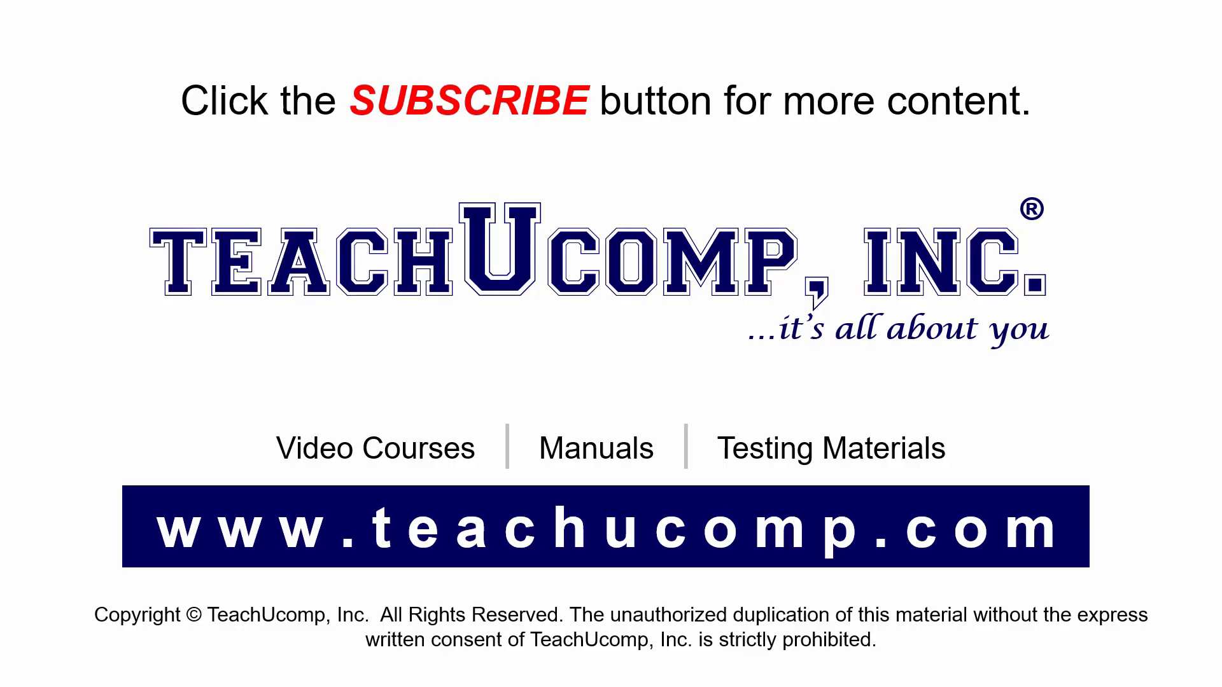